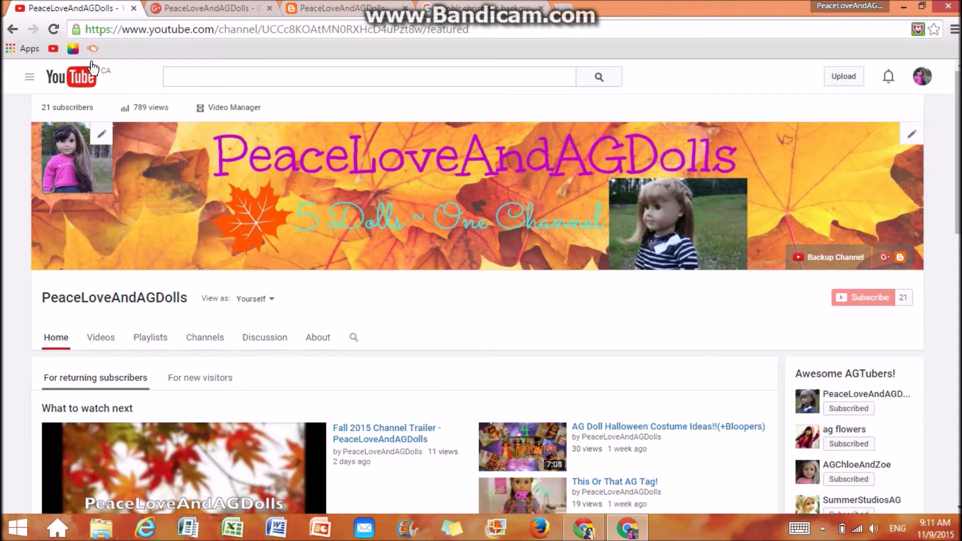
Step: Open a new browser tab and go to picmonkey.com
left_click(564, 8)
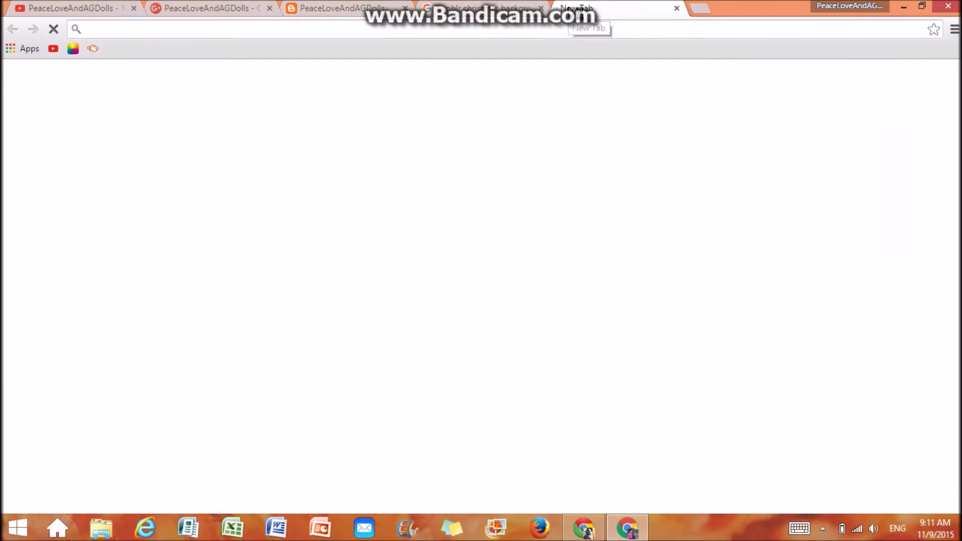
type("picmonkey.com")
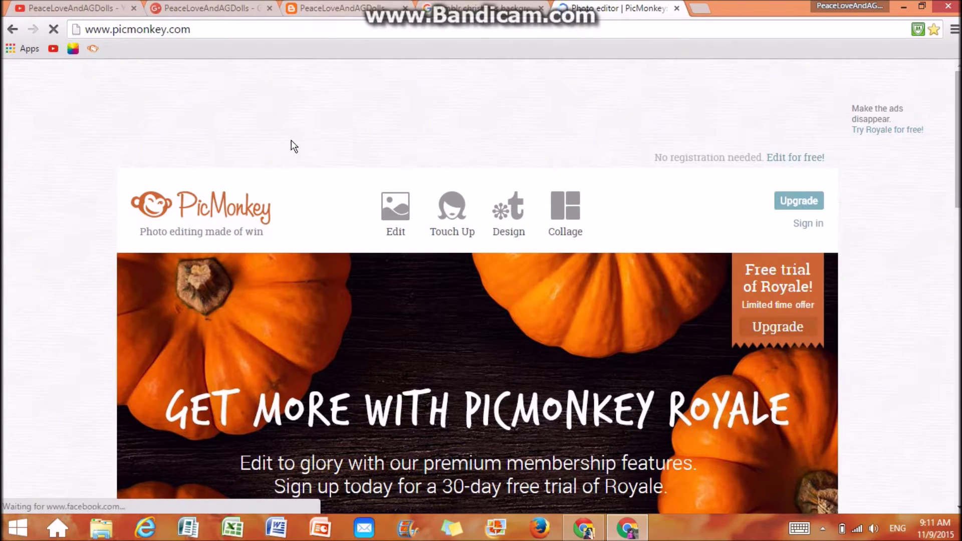
scroll(894, 213, "down", 3)
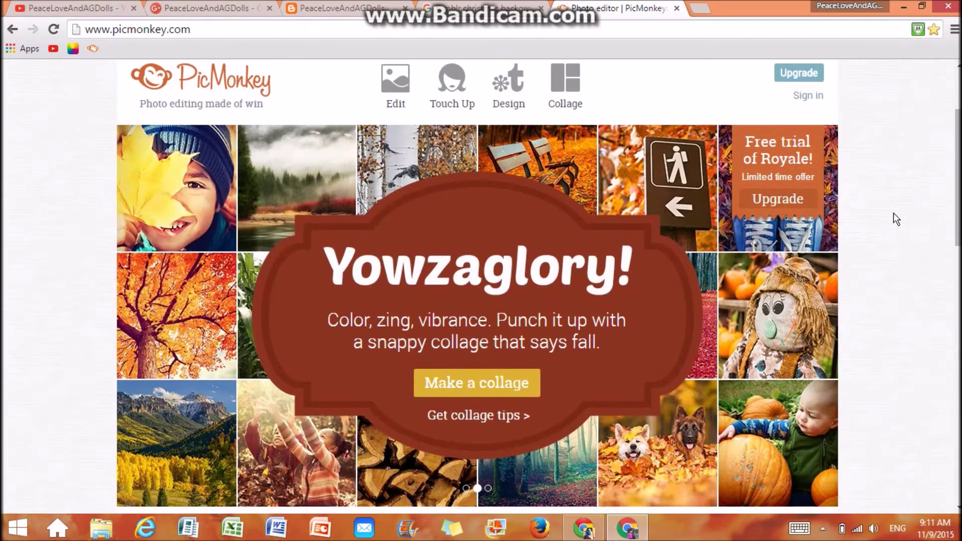
scroll(894, 212, "down", 2)
scroll(894, 213, "up", 5)
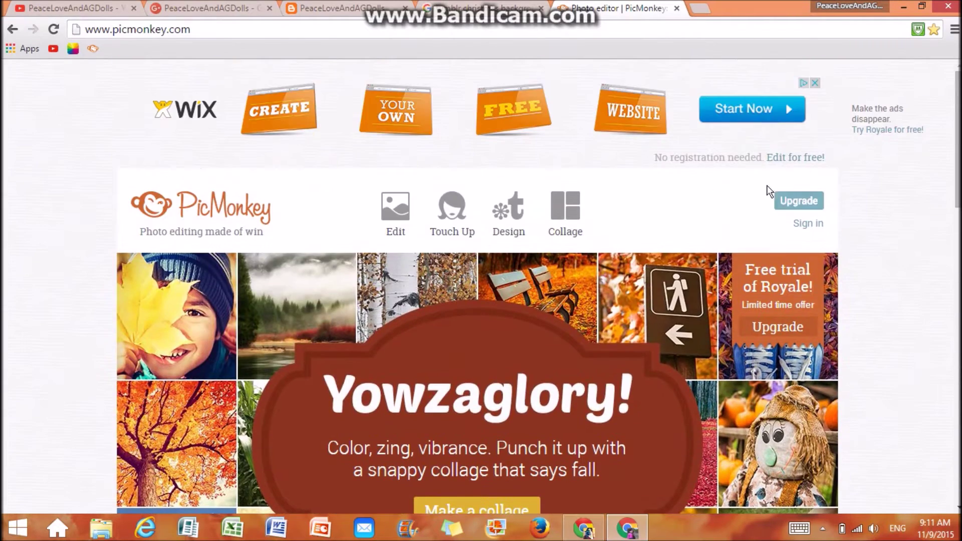
Step: Glance at the Christmas backgrounds image results, then return to PicMonkey's 'Choose a photo to edit' options
left_click(488, 5)
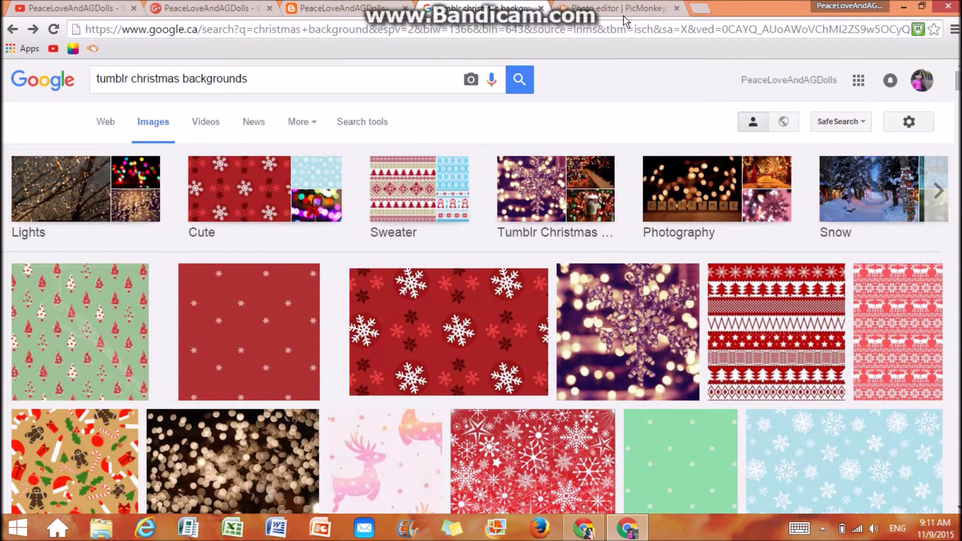
left_click(603, 11)
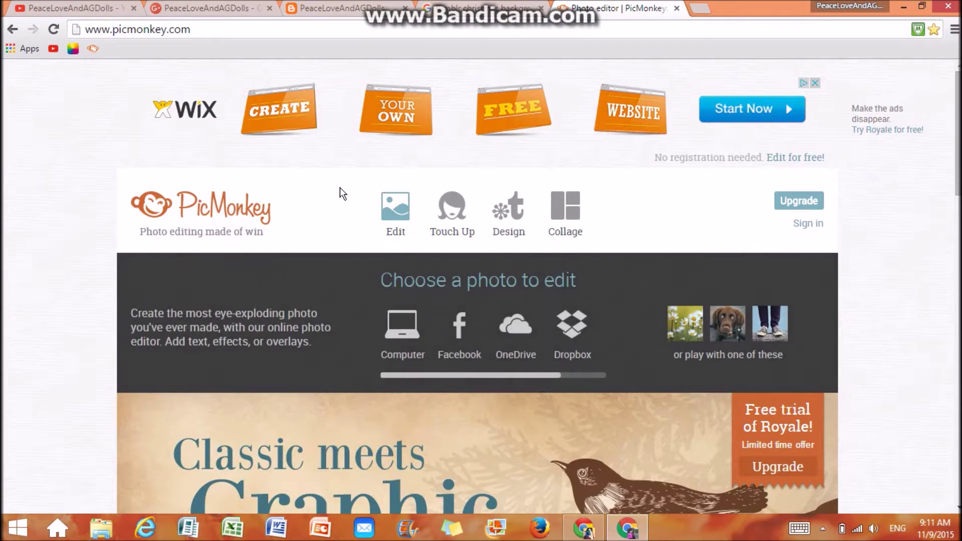
mouse_move(385, 210)
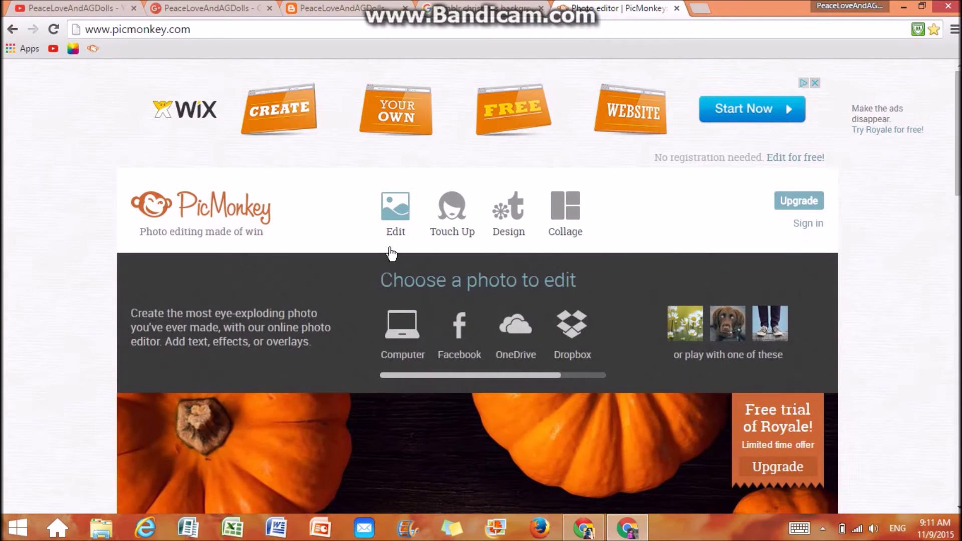
Step: Open 'Channel Art Template (Fireworks)' from the computer in the PicMonkey editor
left_click(397, 332)
scroll(300, 196, "down", 3)
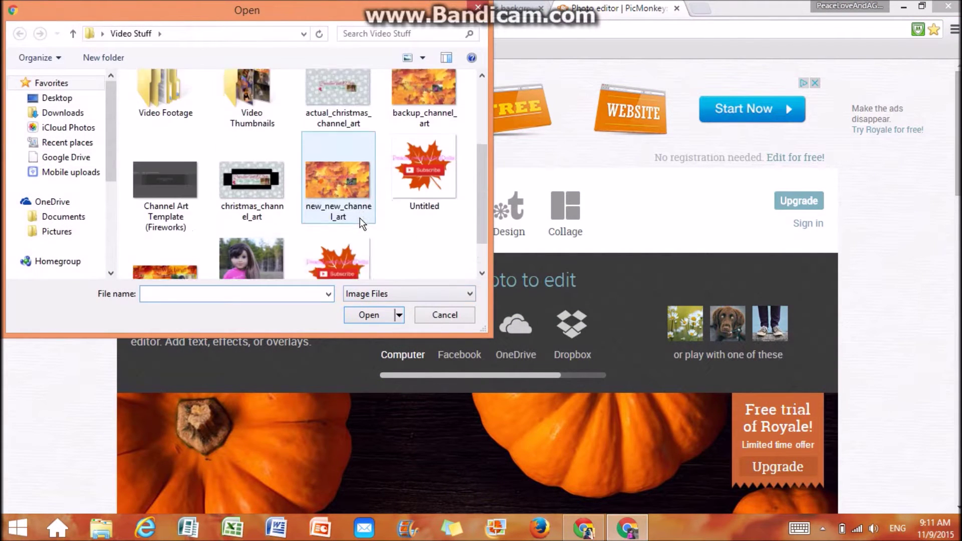
left_click(149, 162)
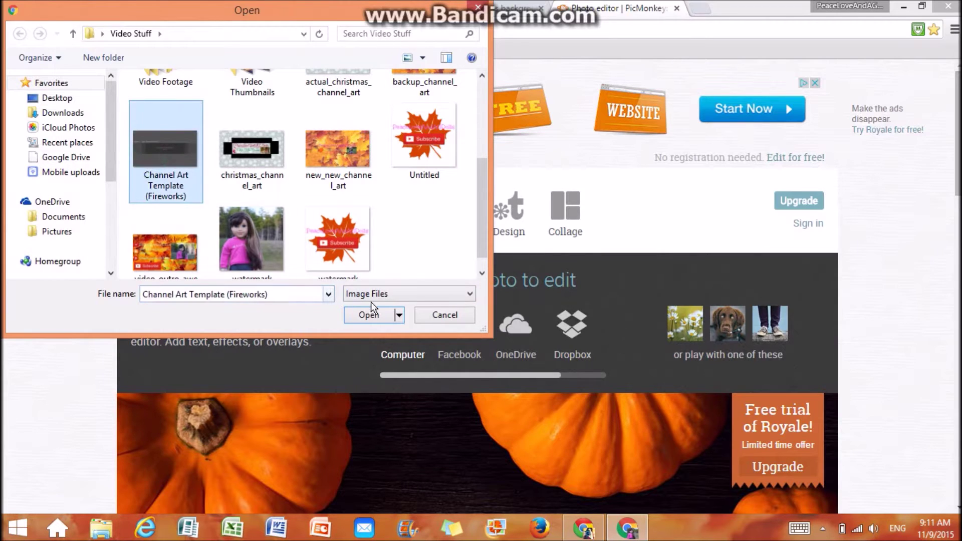
left_click(368, 314)
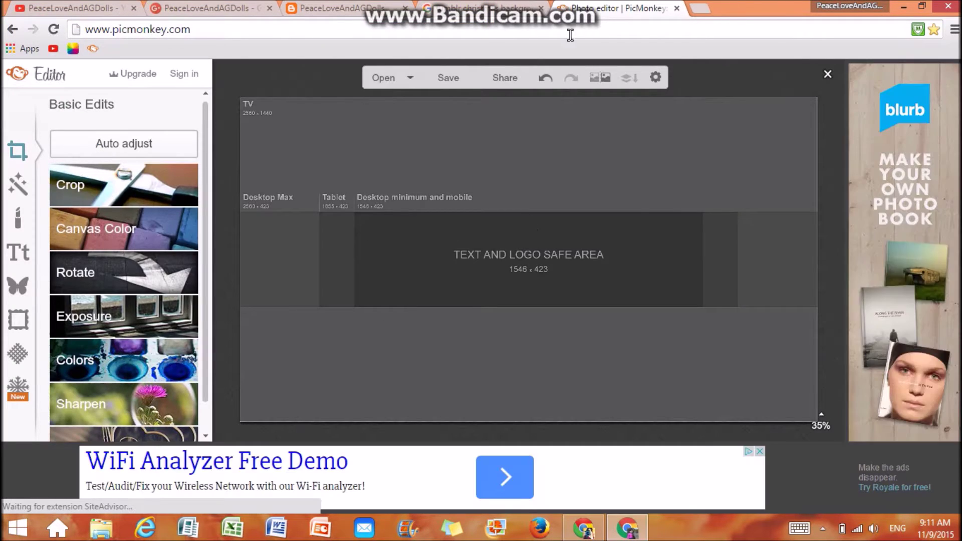
left_click(88, 8)
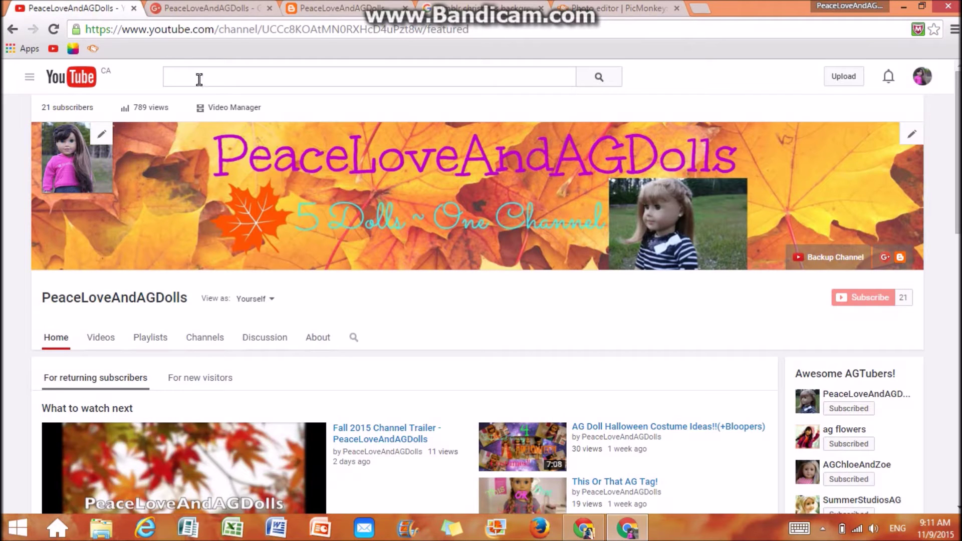
Step: From the banner's Edit channel art dialog, go to the 'How to create channel art' guide
left_click(912, 137)
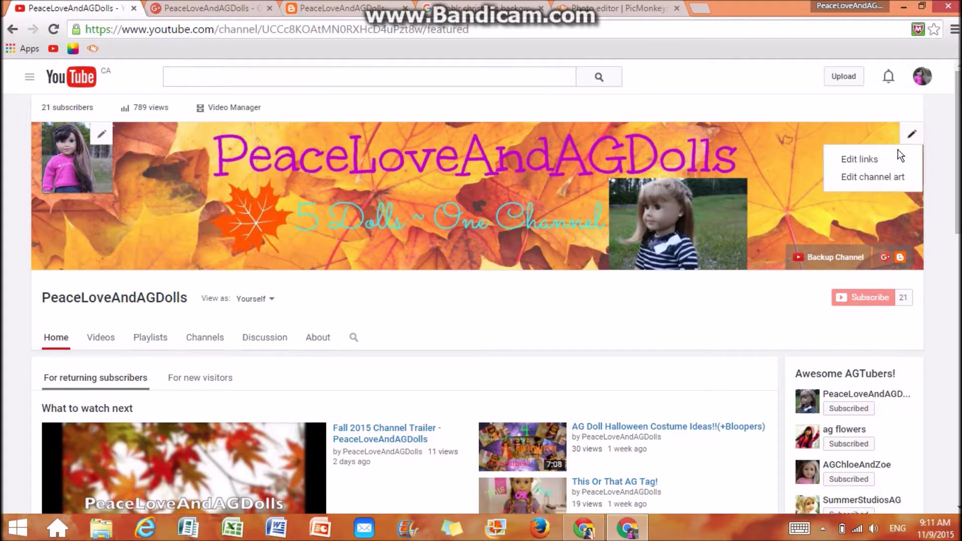
left_click(867, 178)
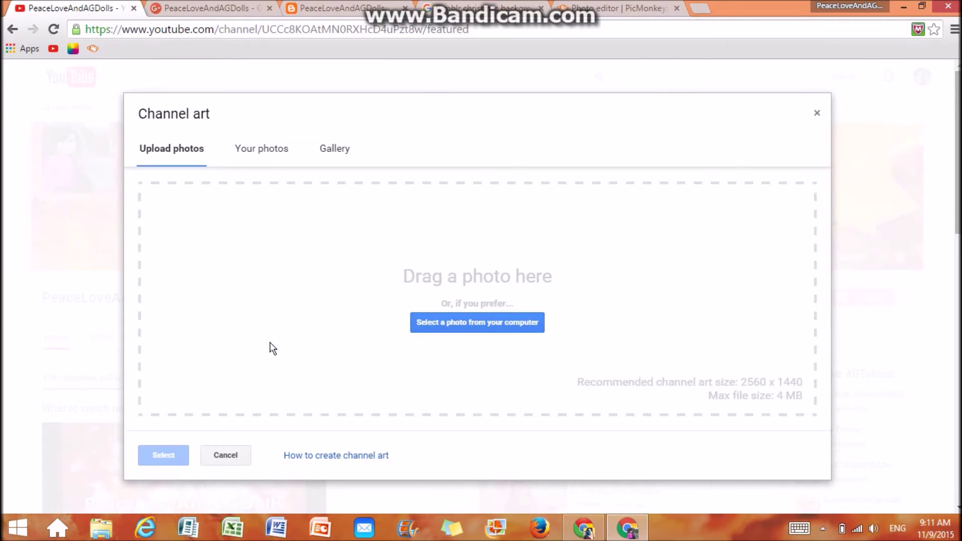
left_click(352, 454)
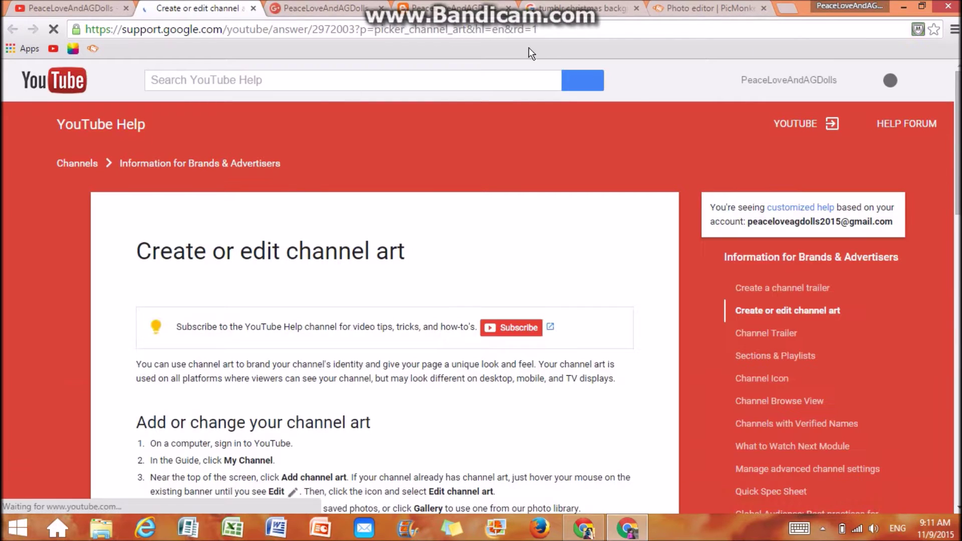
Step: Download the Channel Art Templates zip under Image size guidelines and open it
left_click_drag(538, 29, 565, 30)
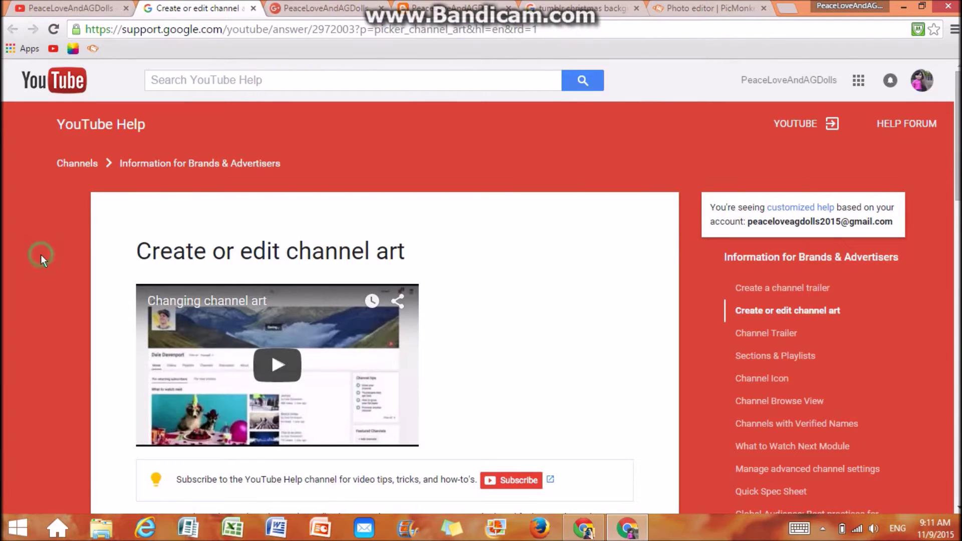
scroll(41, 255, "down", 12)
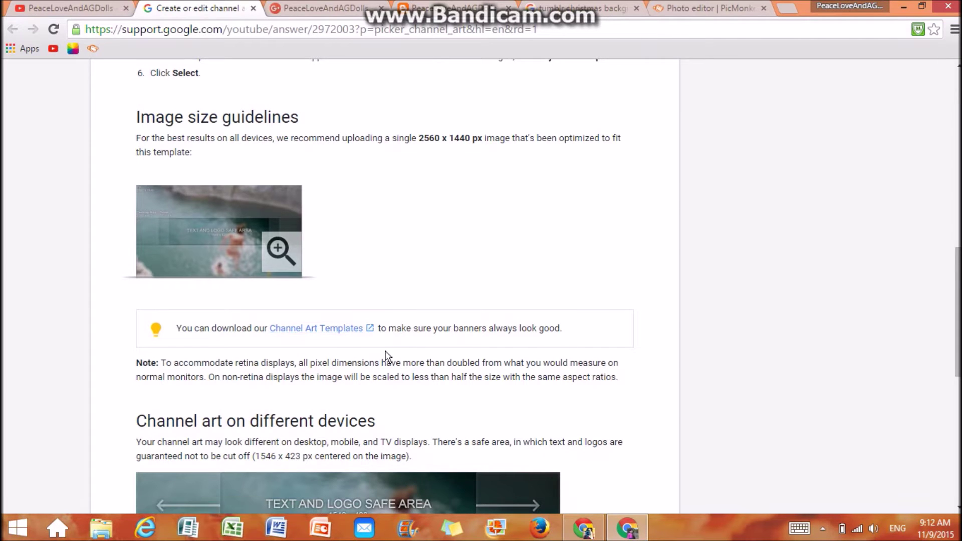
left_click(330, 329)
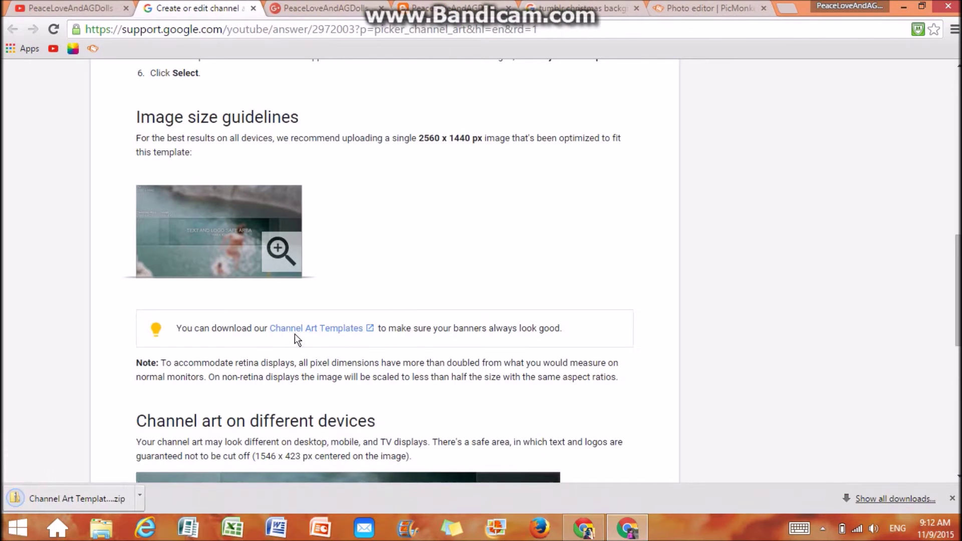
left_click(59, 501)
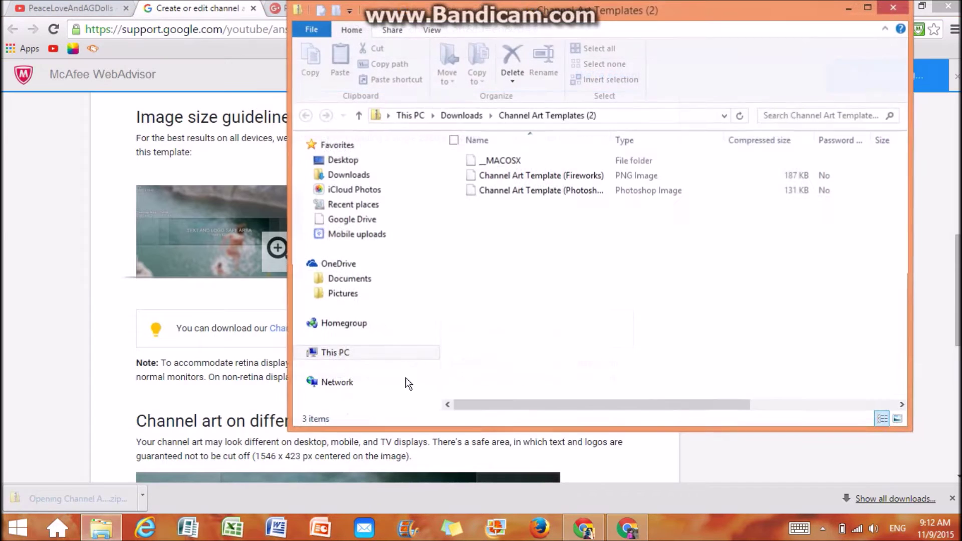
Step: Preview the Fireworks template PNG in Photo Gallery, close it and the folder, and return to PicMonkey
left_click(554, 176)
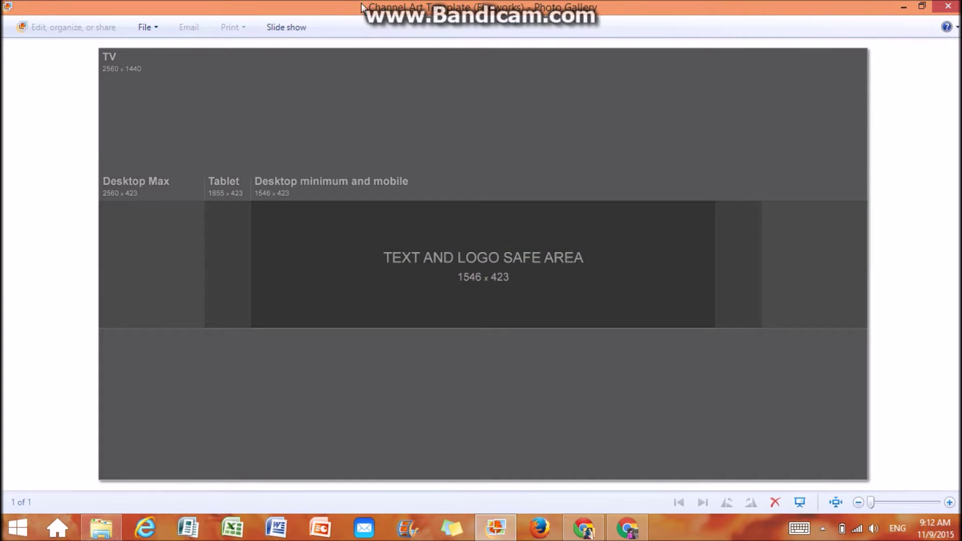
double_click(362, 7)
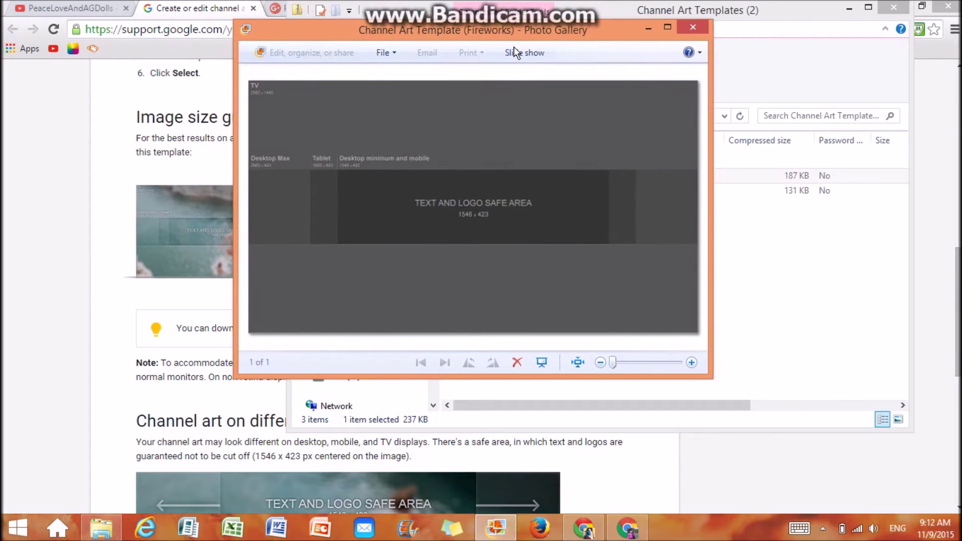
left_click(696, 27)
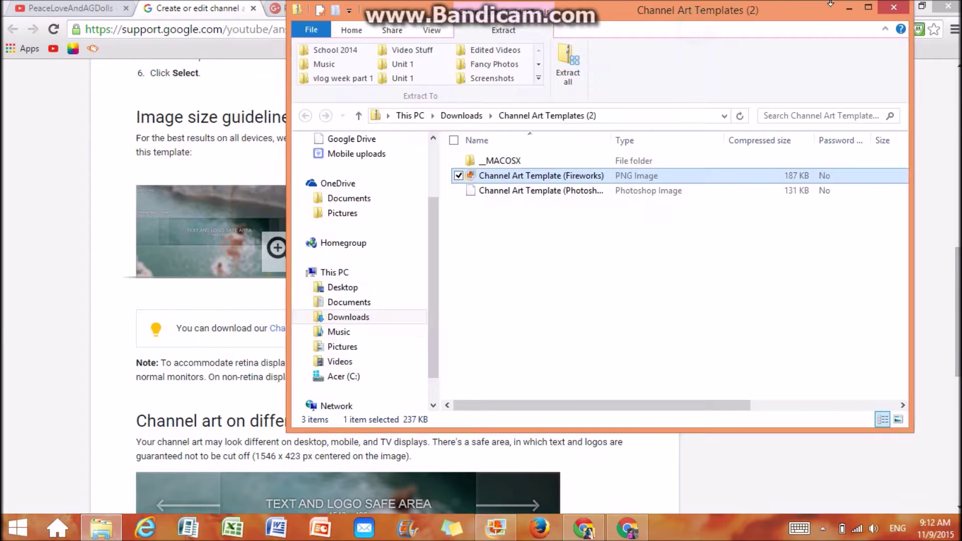
left_click(893, 7)
left_click(734, 9)
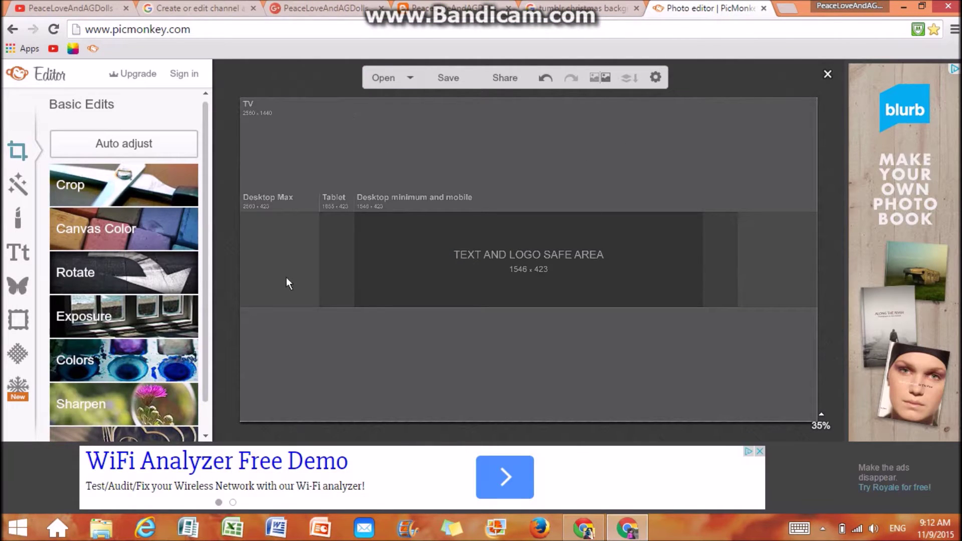
Step: Place a black Geometric rectangle overlay as a bar across the top of the template
left_click(18, 295)
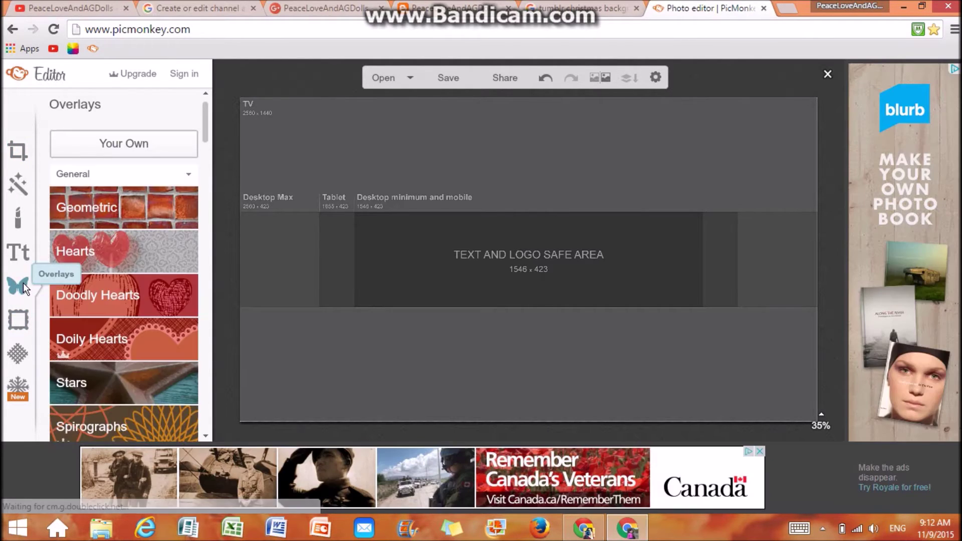
left_click(106, 207)
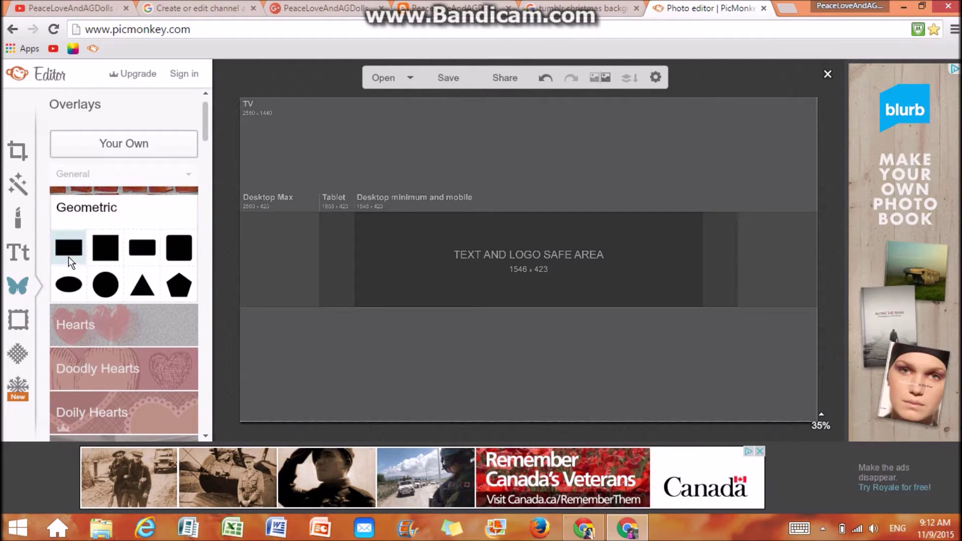
left_click_drag(80, 254, 358, 202)
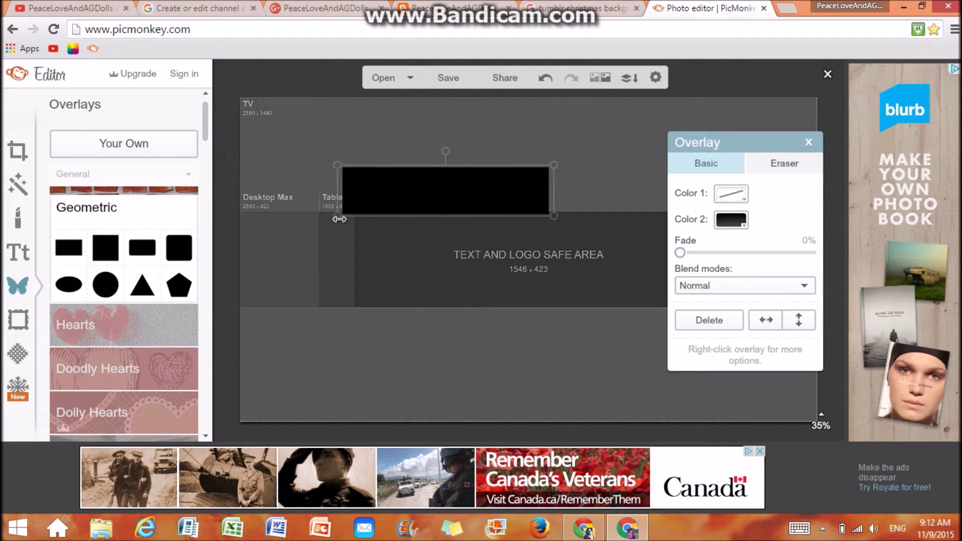
left_click_drag(345, 245, 347, 245)
left_click_drag(556, 188, 585, 188)
Step: Add black rectangles to the right, left and bottom of the safe area, stretching the bottom bar full width
left_click_drag(68, 248, 733, 253)
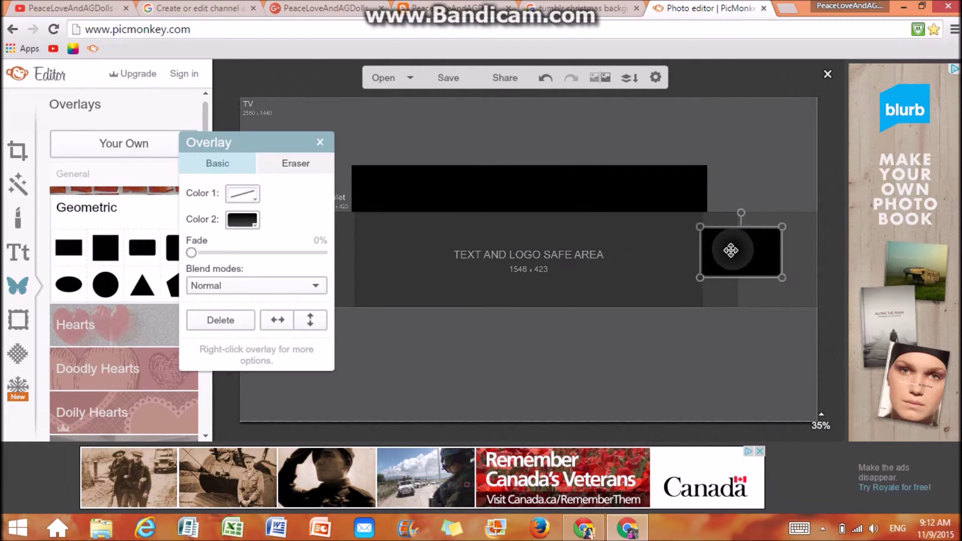
left_click_drag(777, 279, 782, 320)
left_click(69, 248)
left_click_drag(535, 250, 330, 333)
left_click(68, 248)
left_click_drag(575, 337, 780, 329)
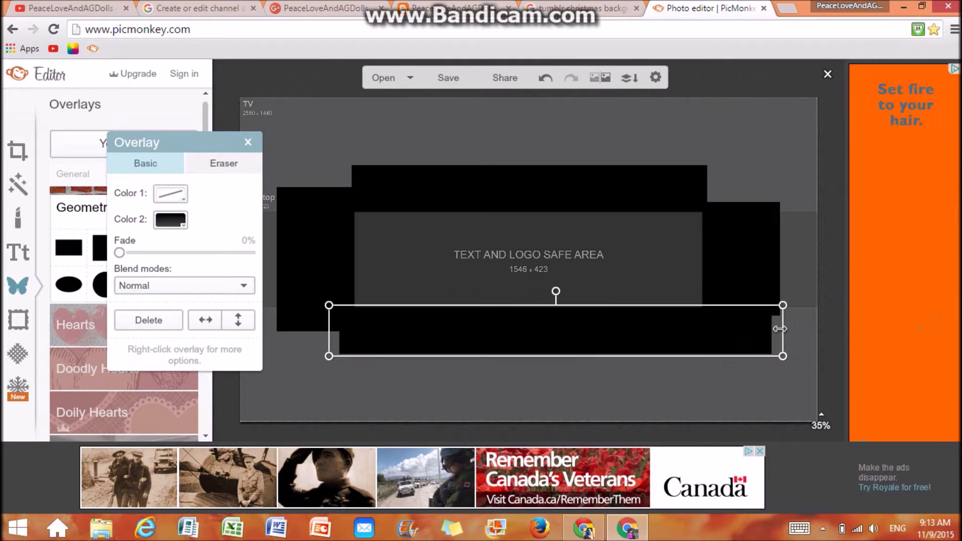
left_click(246, 142)
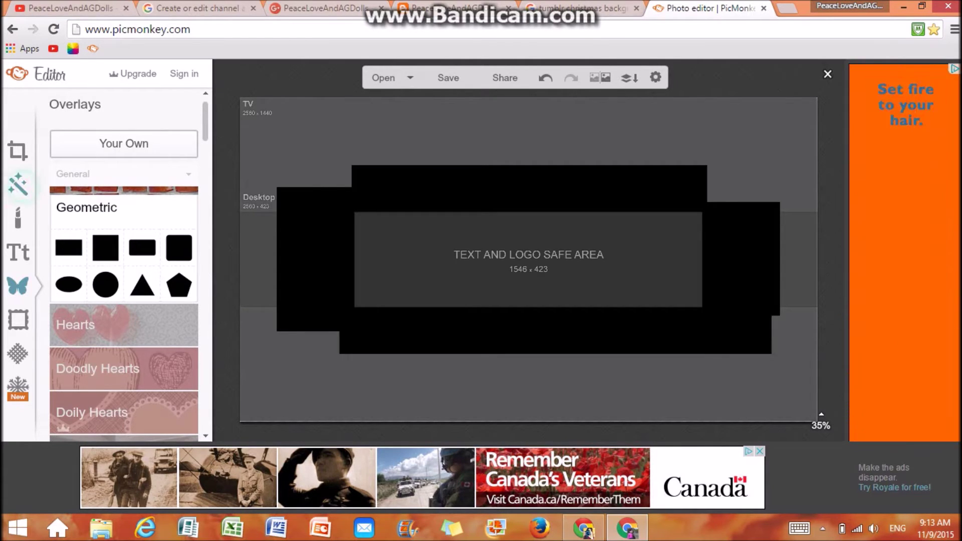
left_click(18, 184)
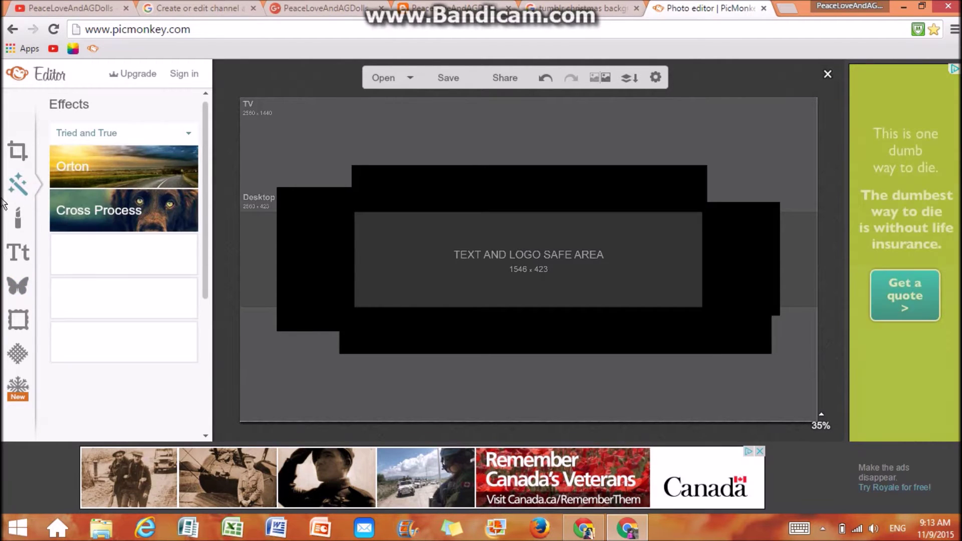
Step: Paint over the whole template with a large white brush in Artsy > Draw and apply it
scroll(142, 234, "down", 15)
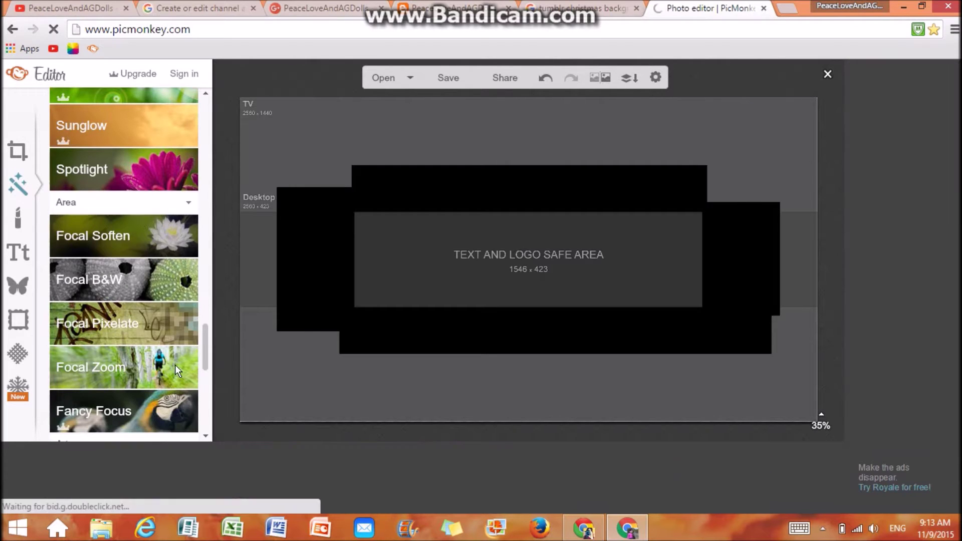
left_click(204, 355)
mouse_move(203, 353)
left_mouse_down()
mouse_move(206, 414)
mouse_move(203, 400)
left_mouse_up()
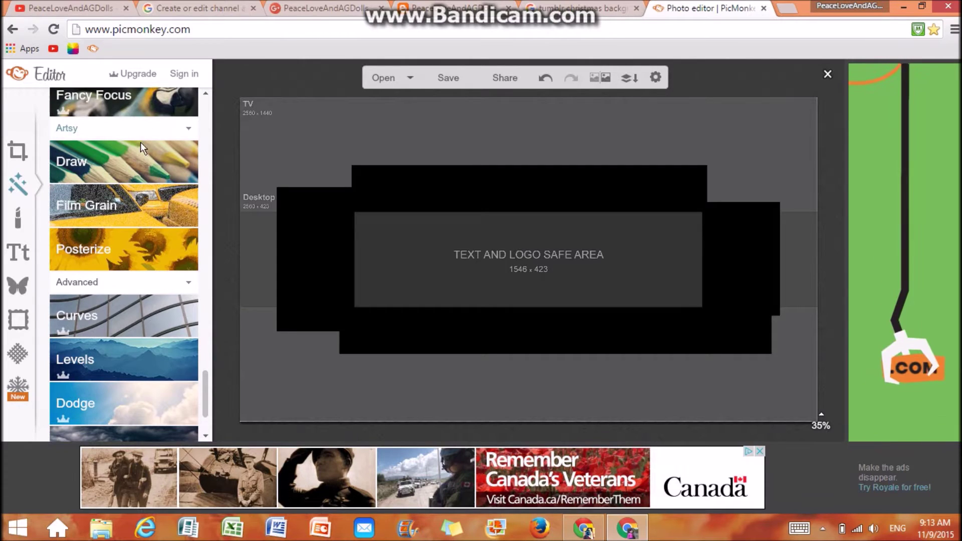
left_click(147, 159)
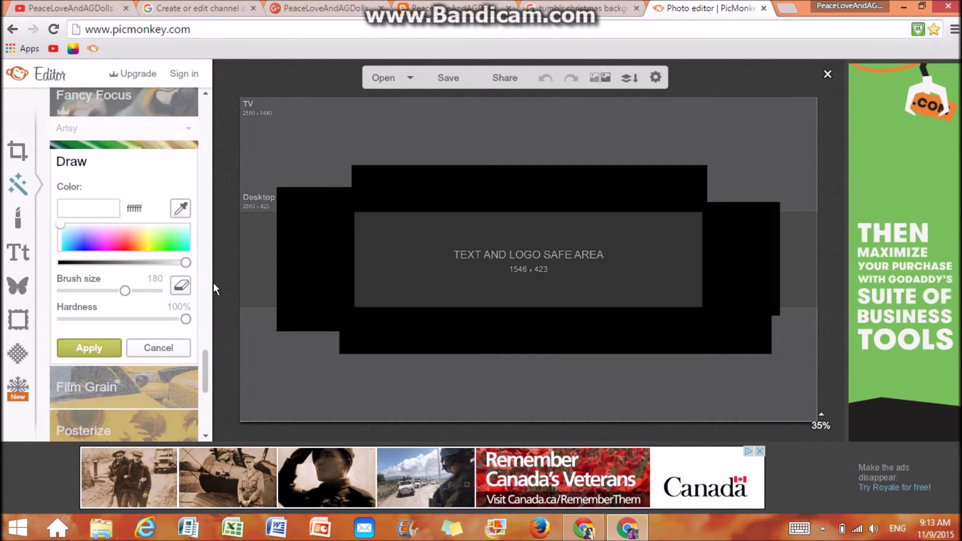
mouse_move(305, 125)
left_mouse_down()
mouse_move(241, 133)
mouse_move(294, 90)
left_mouse_up()
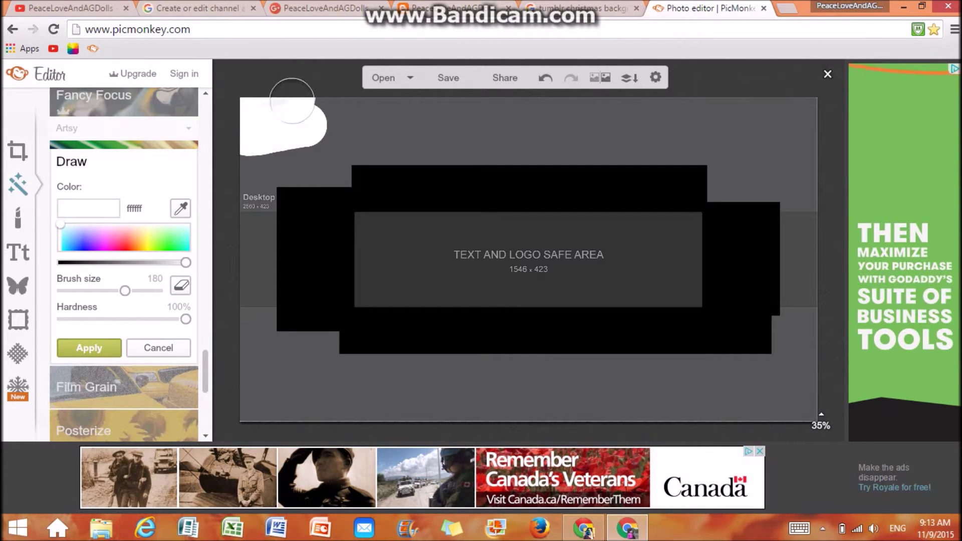
mouse_move(301, 126)
left_mouse_down()
mouse_move(275, 139)
mouse_move(270, 408)
mouse_move(618, 393)
mouse_move(805, 397)
mouse_move(794, 243)
mouse_move(767, 121)
mouse_move(384, 155)
mouse_move(687, 161)
mouse_move(285, 204)
mouse_move(279, 279)
mouse_move(322, 272)
mouse_move(348, 337)
mouse_move(446, 307)
mouse_move(565, 339)
mouse_move(354, 322)
mouse_move(724, 320)
left_mouse_up()
mouse_move(754, 288)
left_mouse_down()
mouse_move(731, 197)
mouse_move(729, 315)
mouse_move(743, 245)
mouse_move(769, 311)
mouse_move(726, 213)
mouse_move(734, 250)
mouse_move(495, 258)
left_mouse_up()
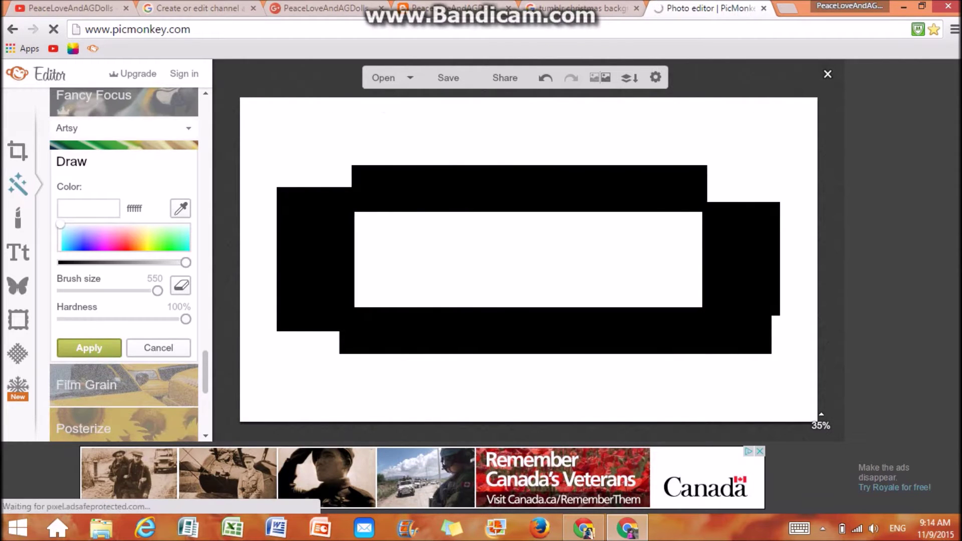
left_click(100, 347)
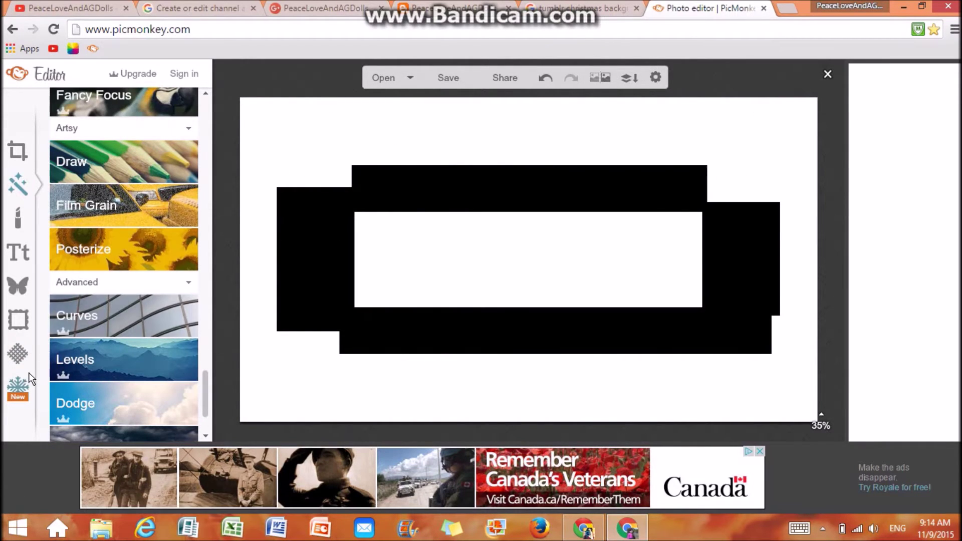
Step: Open the SantaLand holiday theme
left_click(18, 252)
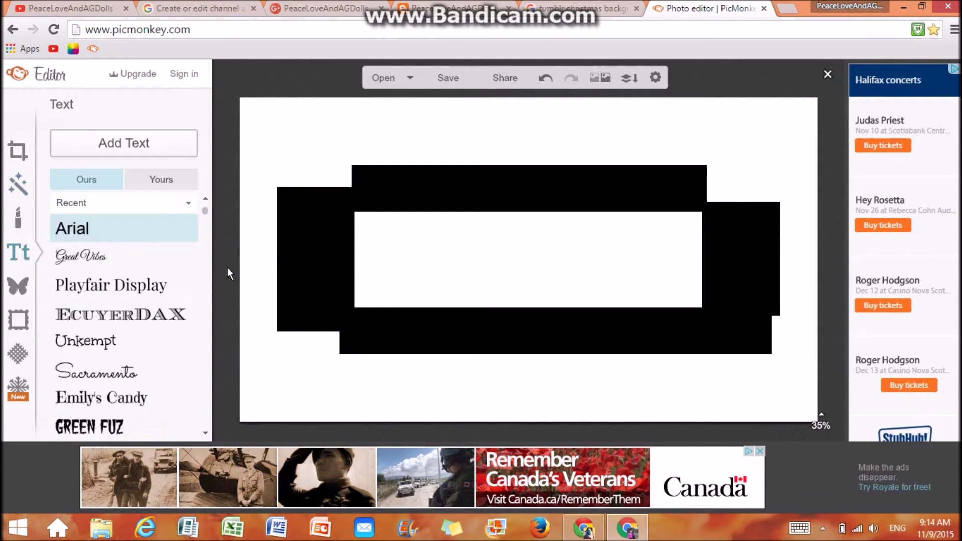
left_click_drag(207, 212, 207, 218)
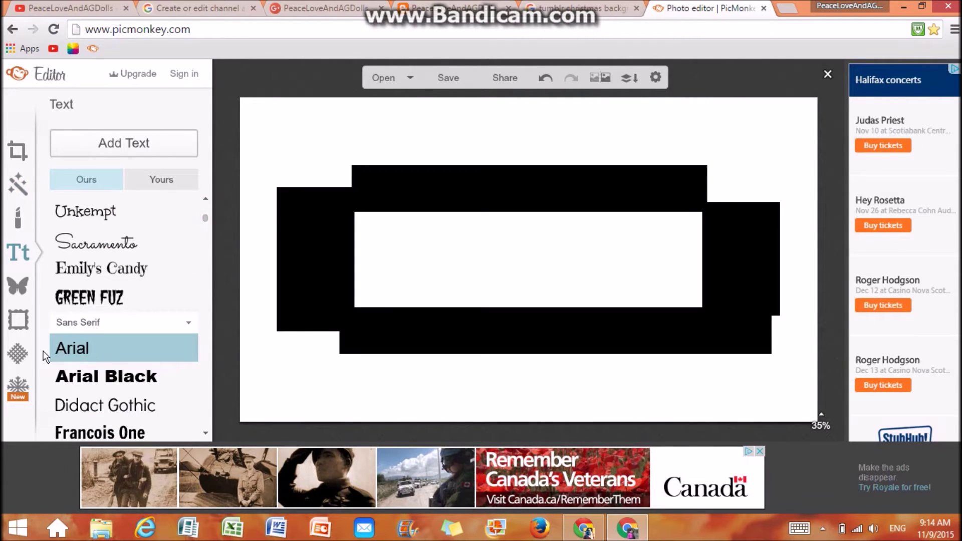
left_click(18, 384)
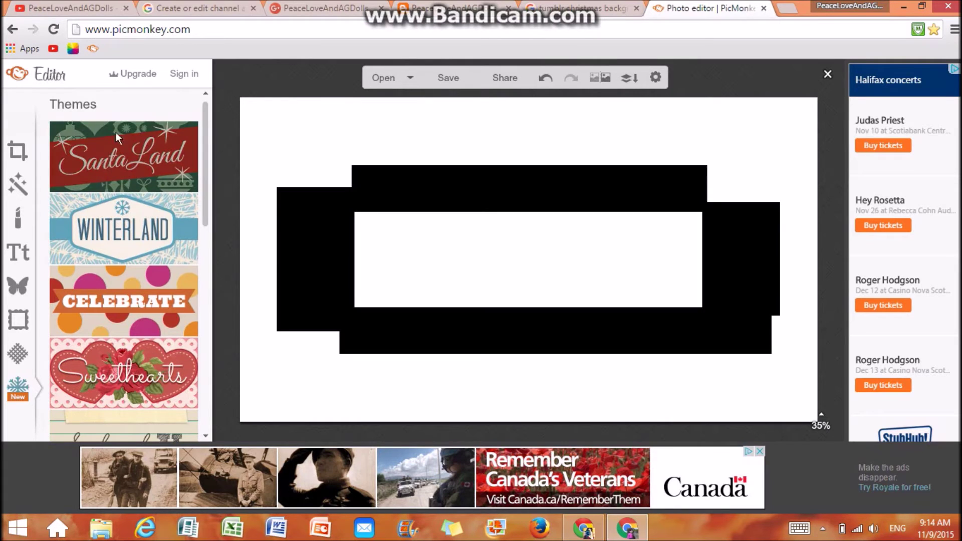
left_click(150, 139)
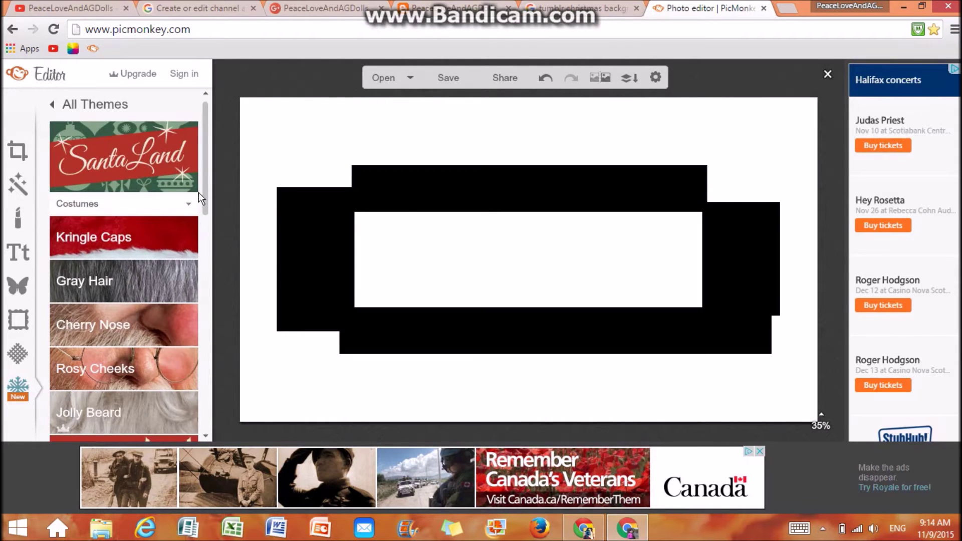
left_click_drag(203, 170, 205, 296)
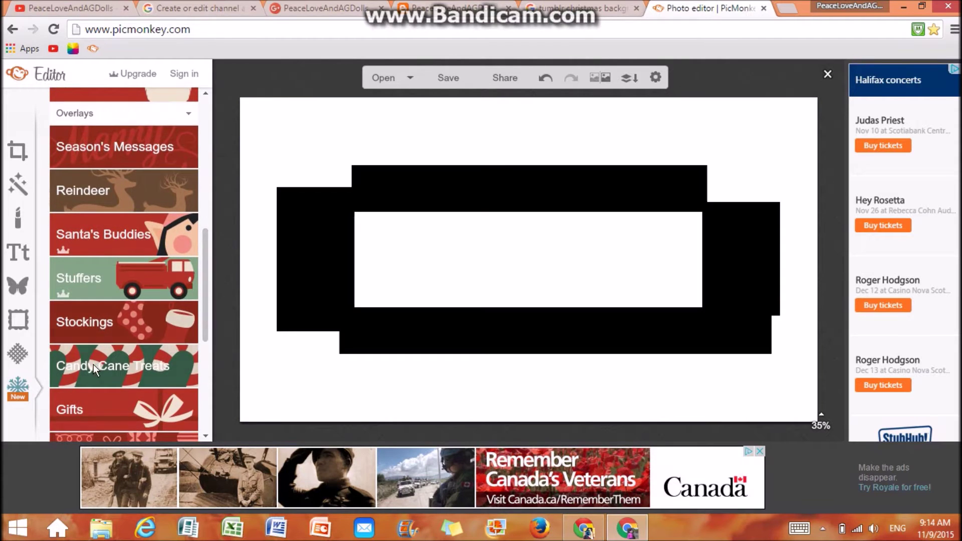
left_click(94, 365)
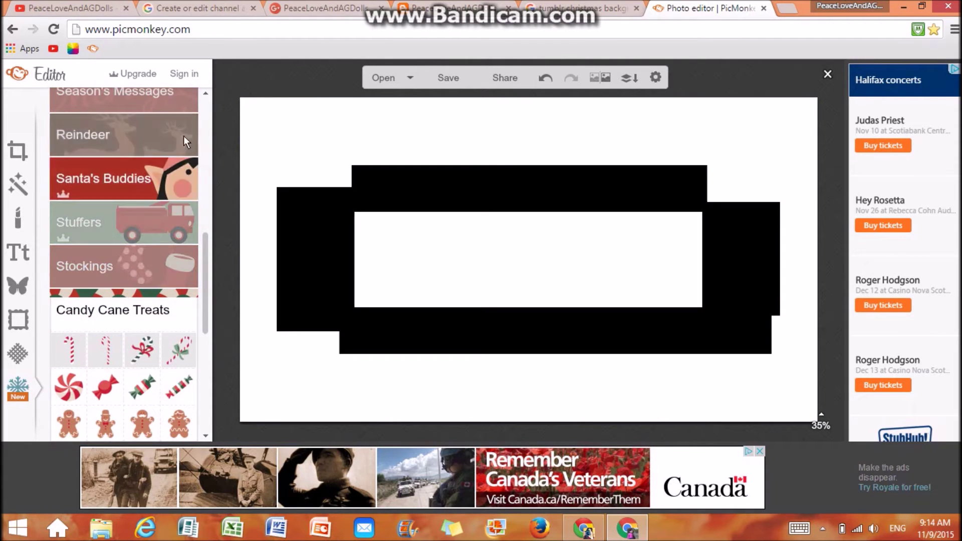
Step: Choose the Great Vibes font under the theme's Santa Script text
left_click_drag(206, 273, 202, 391)
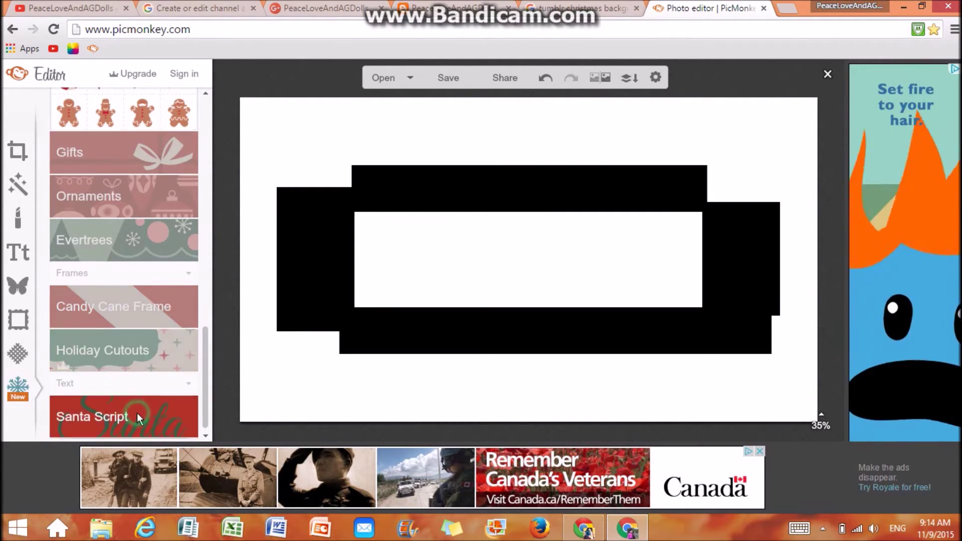
left_click(136, 413)
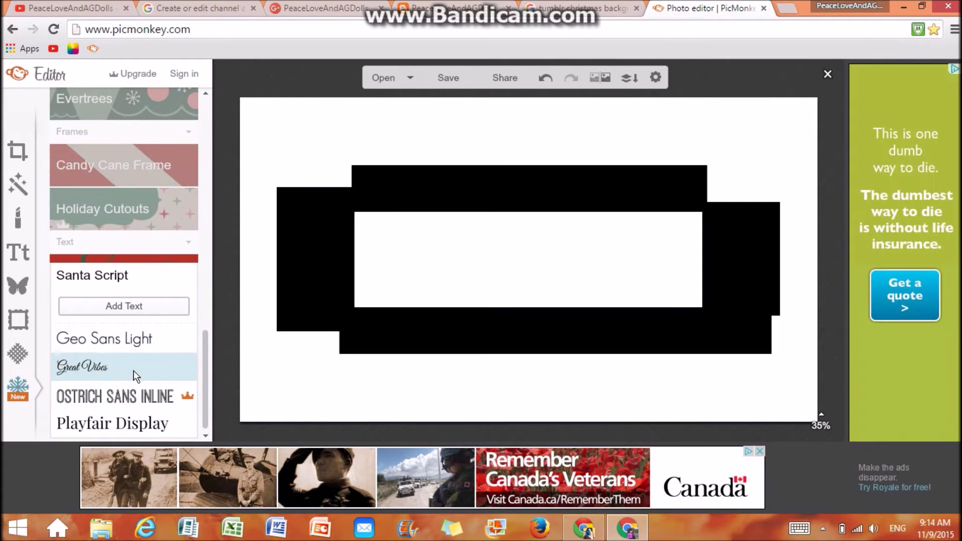
left_click(112, 367)
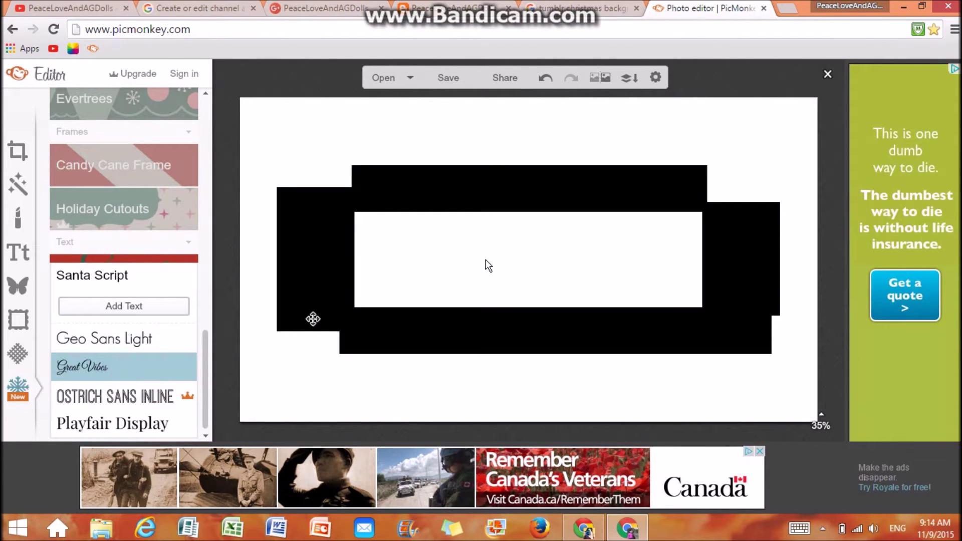
Step: Add a text box with the channel name 'PeaceLoveAndAGDolls'
left_click(145, 304)
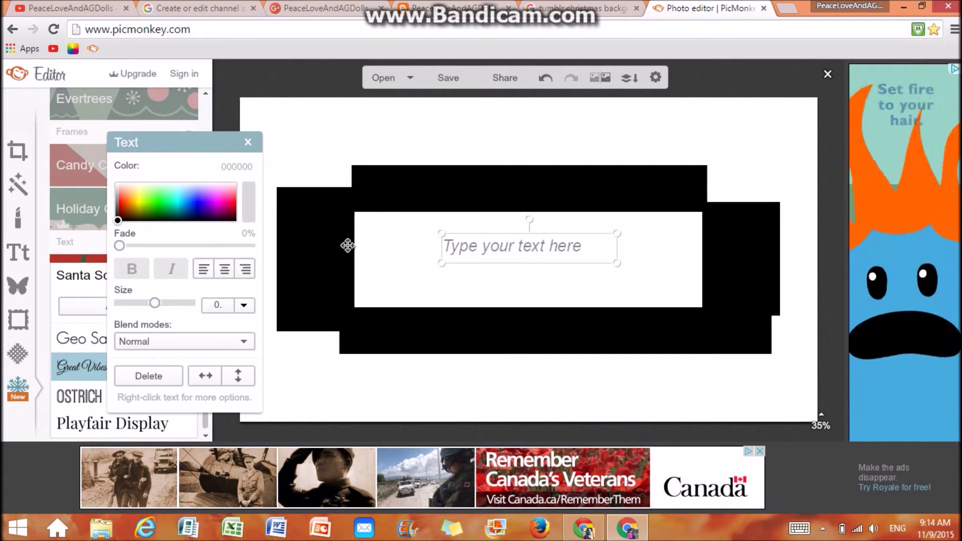
left_click(546, 255)
type("PeaceLoveAN")
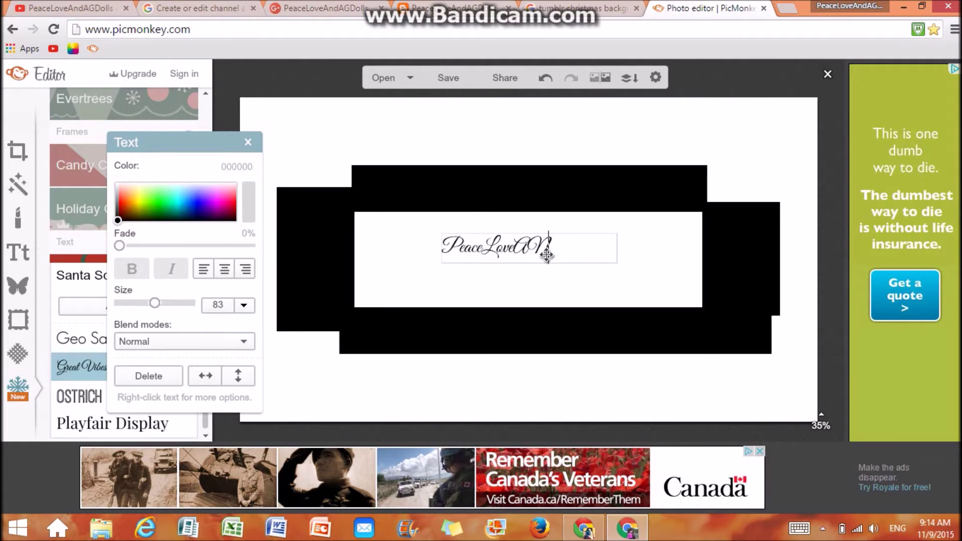
key("BackSpace")
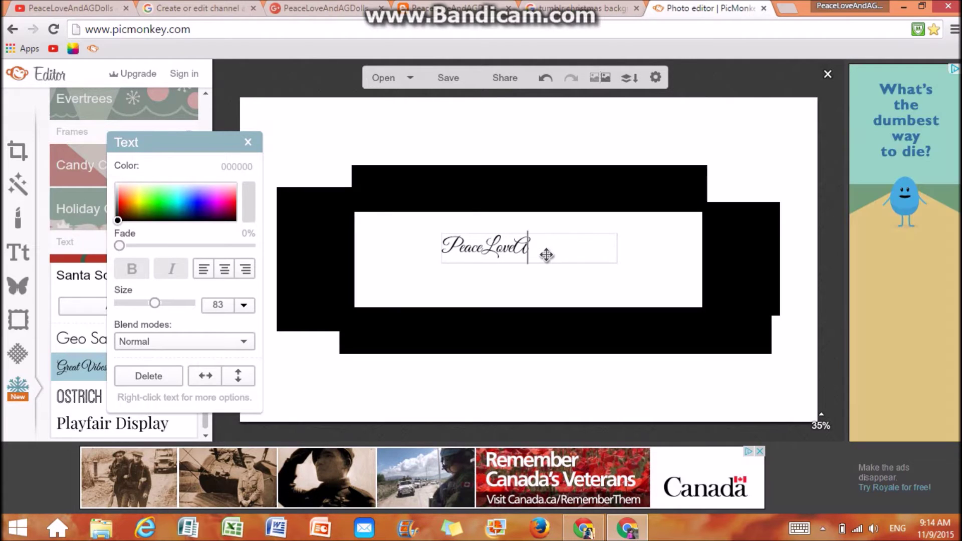
type("ndAGDols")
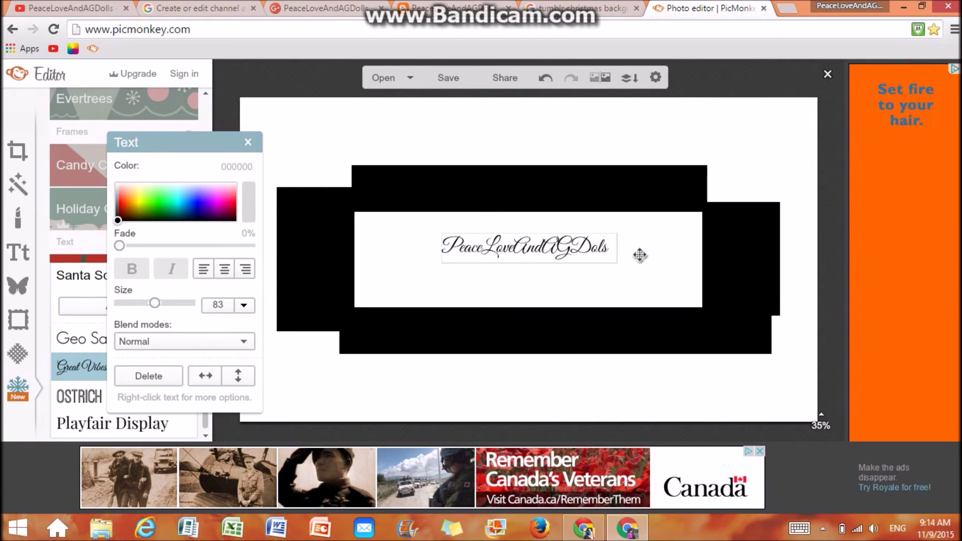
left_click(659, 253)
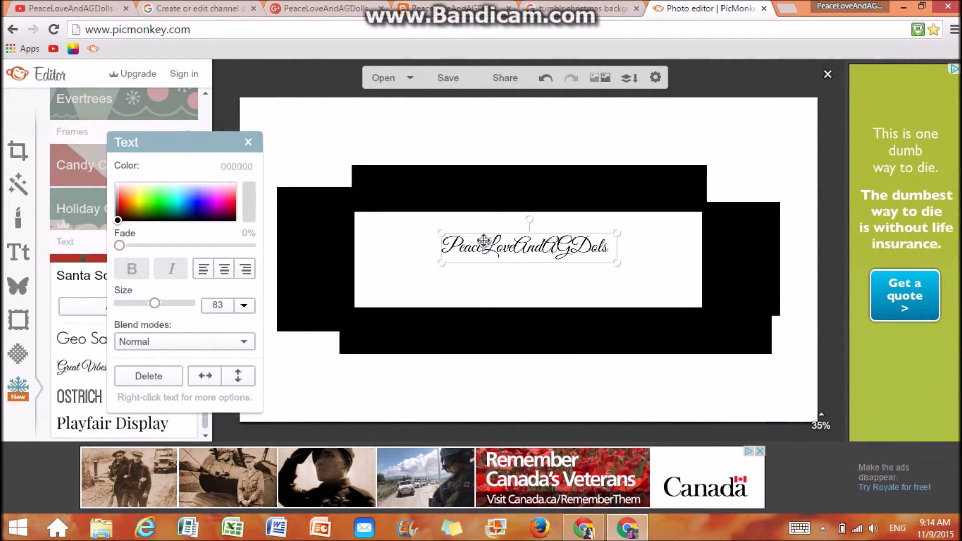
Step: Enlarge the title to size 156 and center it in the white panel
left_click(617, 235)
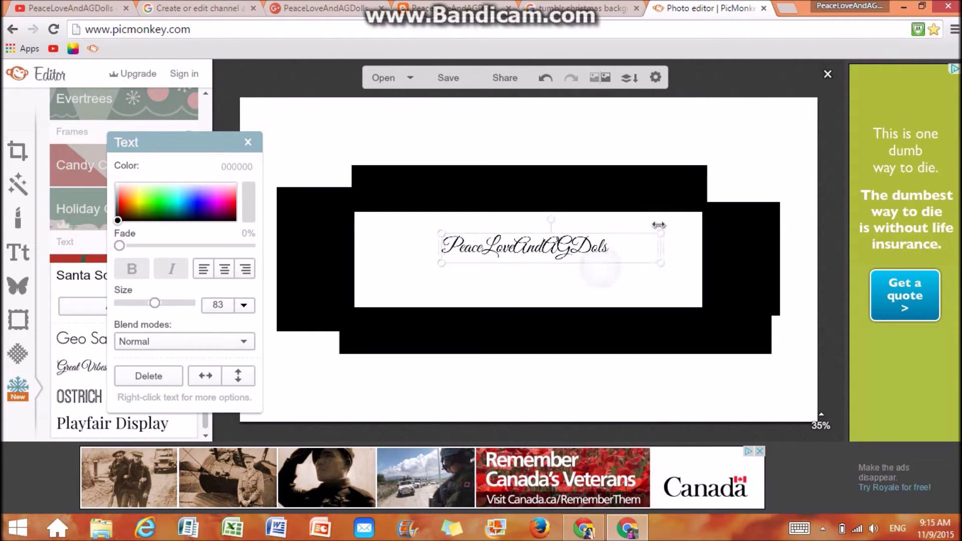
left_click_drag(658, 225, 617, 259)
left_click(612, 243)
left_click(602, 244)
left_click_drag(620, 234, 774, 187)
left_click_drag(684, 230, 607, 230)
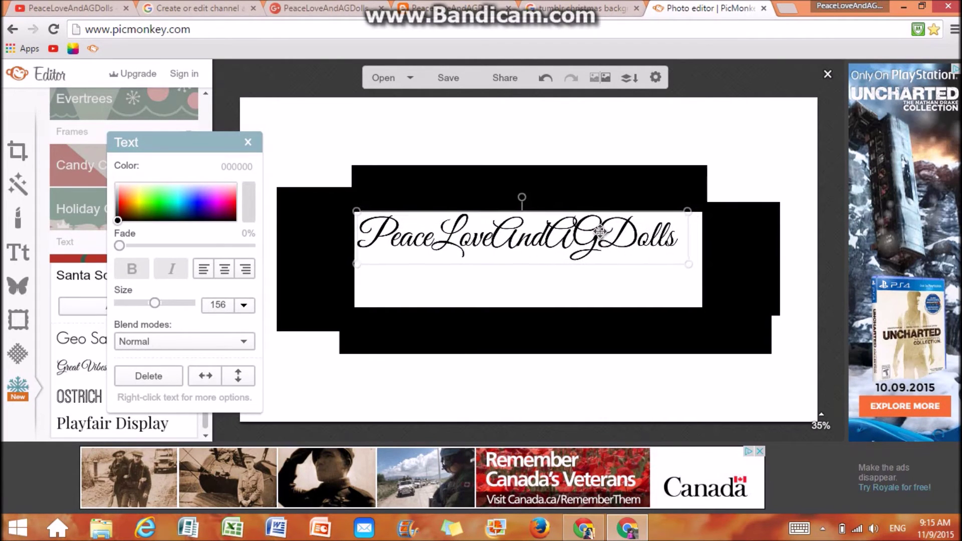
left_click_drag(607, 230, 609, 231)
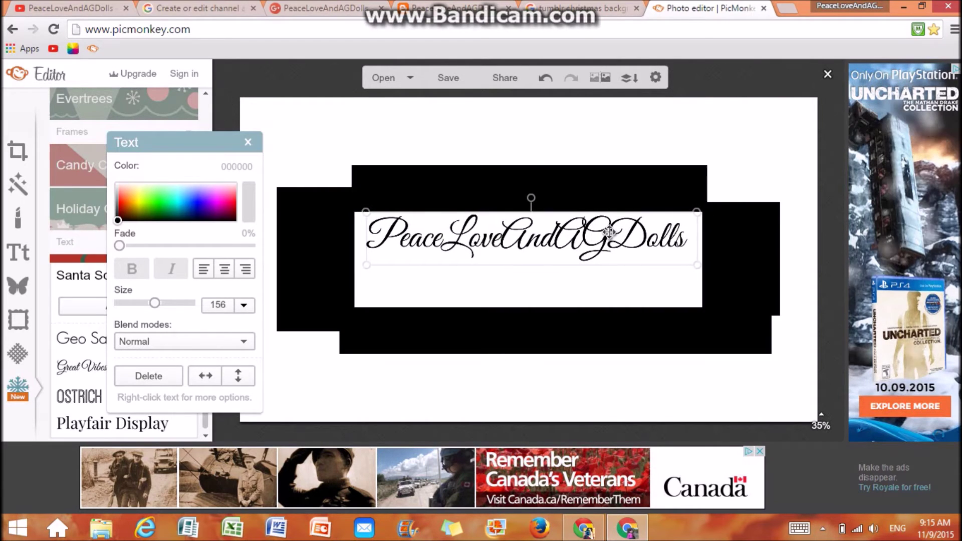
left_click(757, 145)
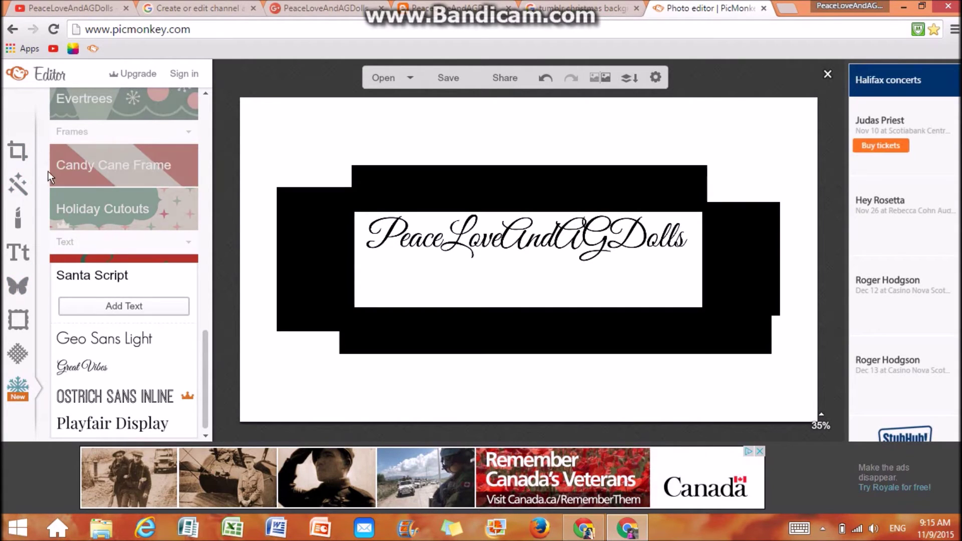
Step: Browse the Your Own overlay picker to Pictures > Fancy Photos
left_click(18, 285)
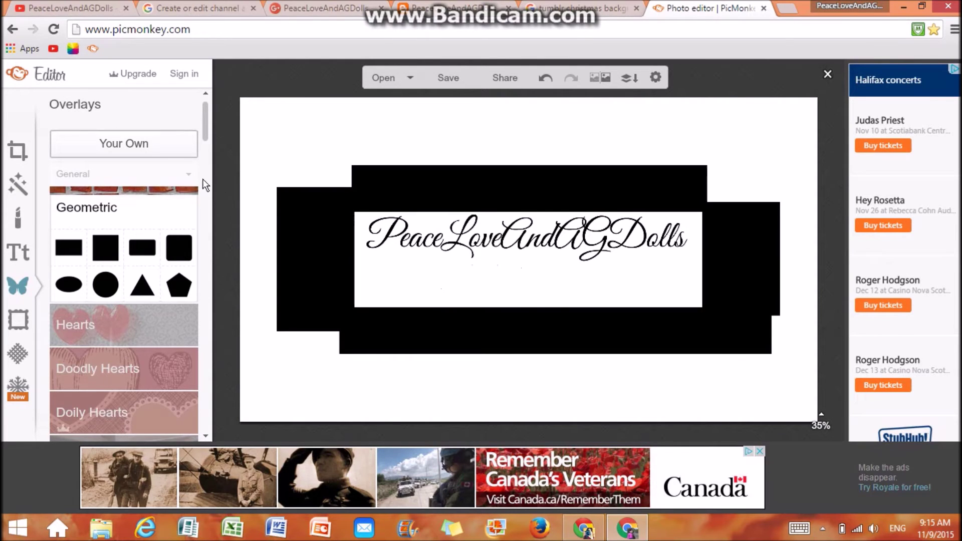
left_click(137, 154)
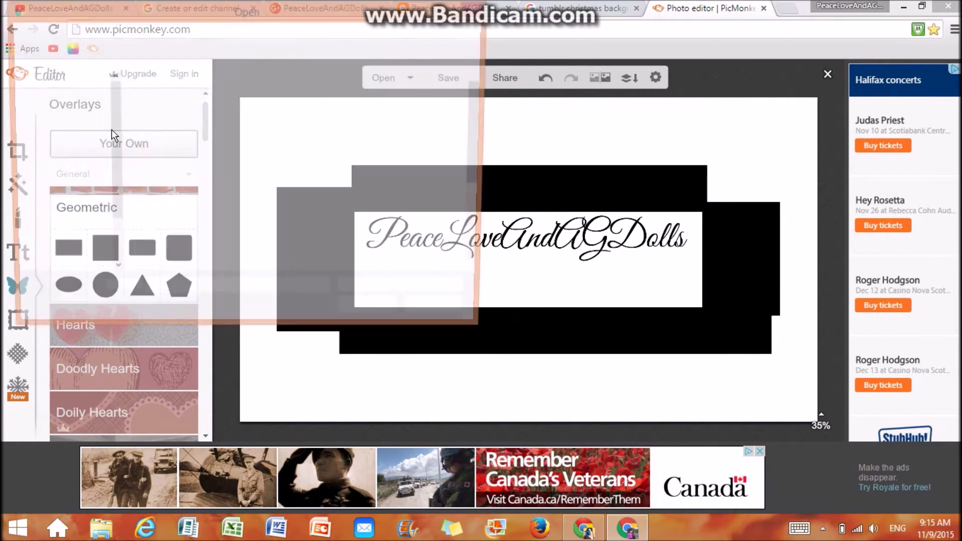
scroll(303, 167, "down", 3)
scroll(306, 173, "up", 3)
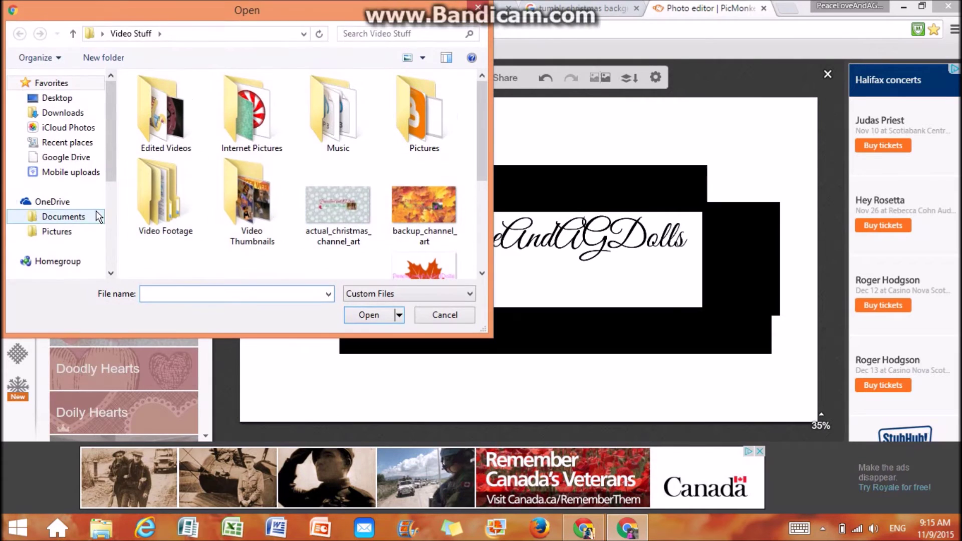
scroll(98, 216, "down", 3)
left_click(57, 194)
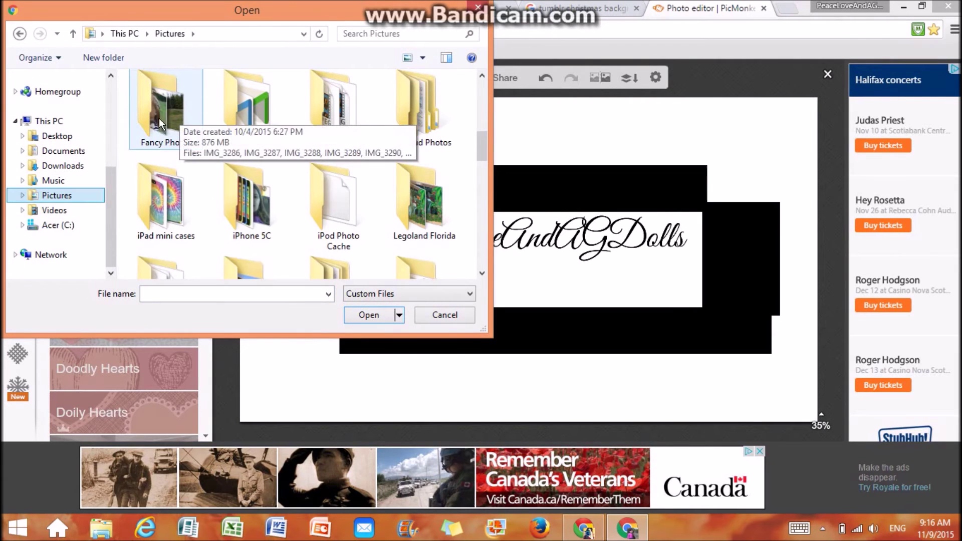
double_click(159, 123)
Step: Add the doll photo IMG_3329 as an overlay
scroll(326, 210, "down", 2)
scroll(326, 209, "down", 12)
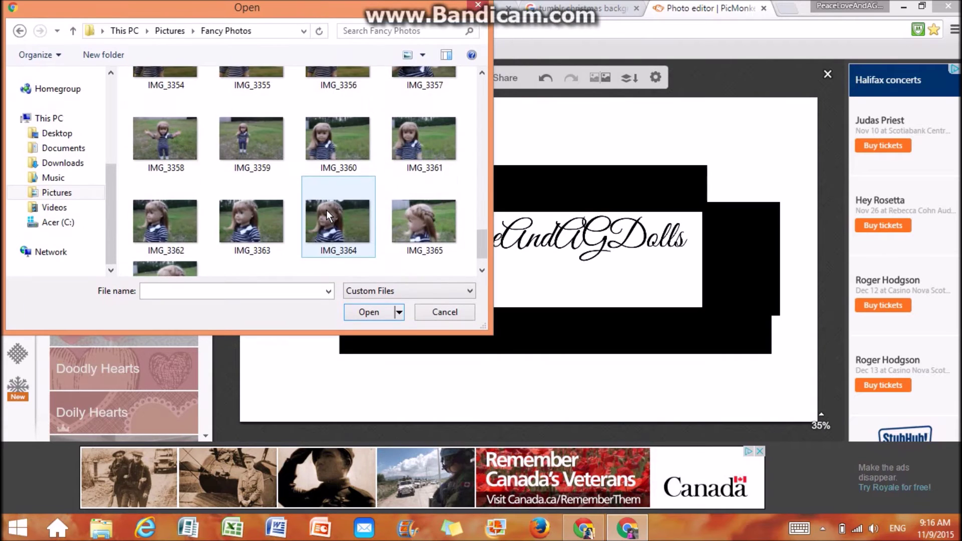
scroll(326, 210, "down", 1)
scroll(327, 210, "up", 4)
scroll(326, 215, "up", 4)
scroll(327, 215, "up", 1)
scroll(328, 213, "down", 2)
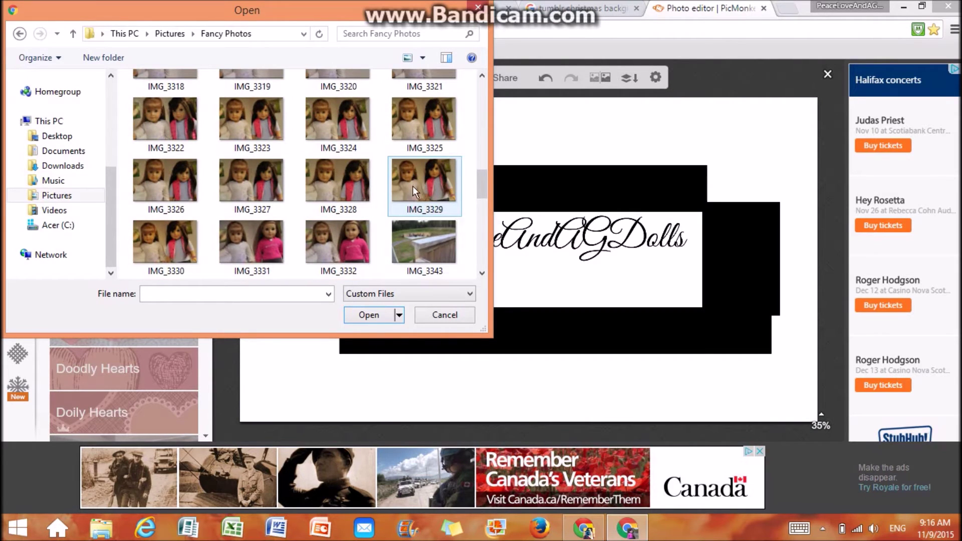
left_click(423, 179)
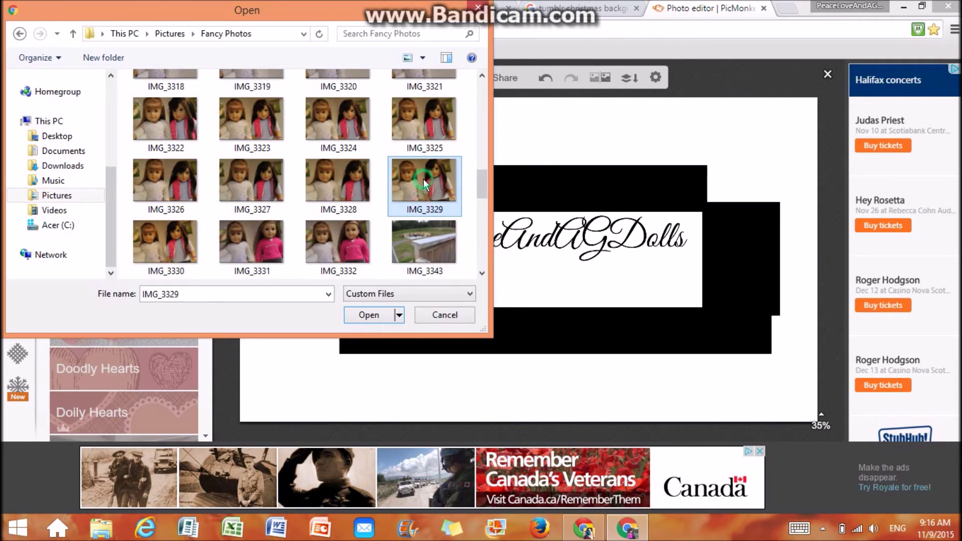
left_click(380, 314)
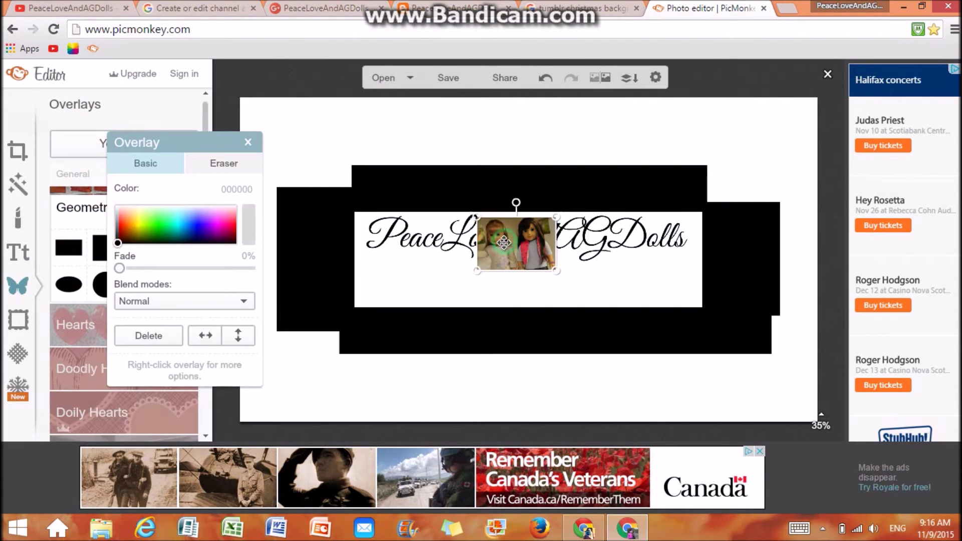
Step: Move the doll photo to the panel's lower-right corner and undo a stray eraser stroke on it
left_click_drag(504, 243, 651, 279)
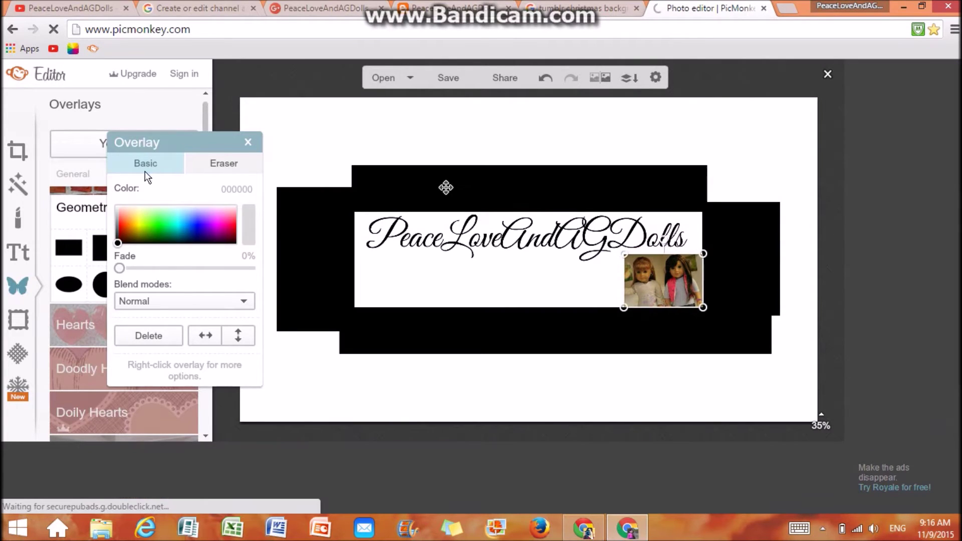
left_click(211, 163)
left_click_drag(637, 289, 684, 287)
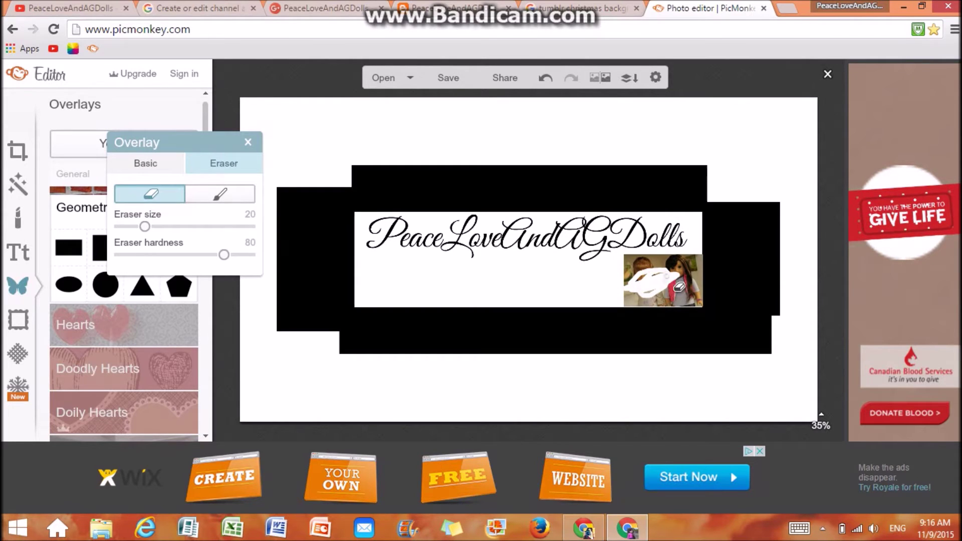
key("ctrl+z")
left_click(441, 253)
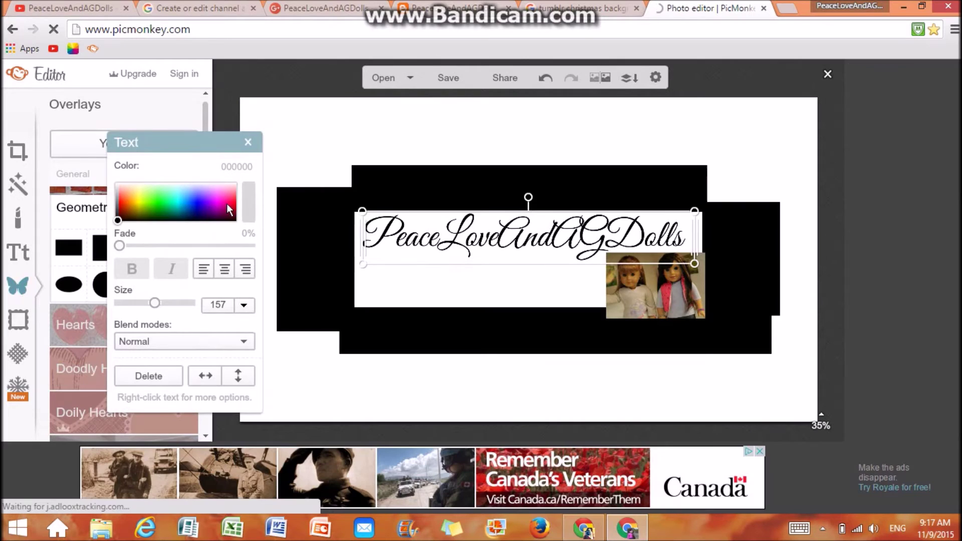
Step: Recolour the PeaceLoveAndAGDolls title deep crimson, hex 980020
left_click(235, 205)
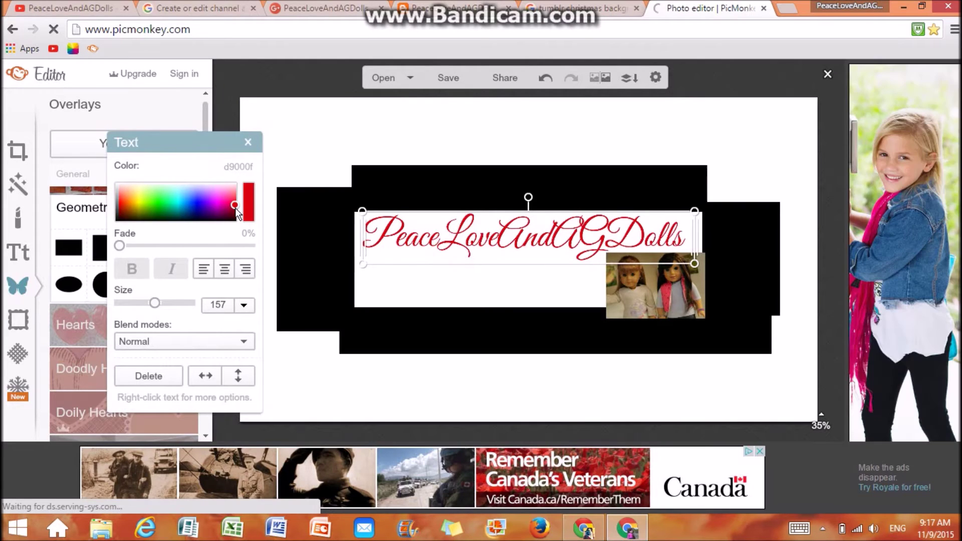
left_click(232, 212)
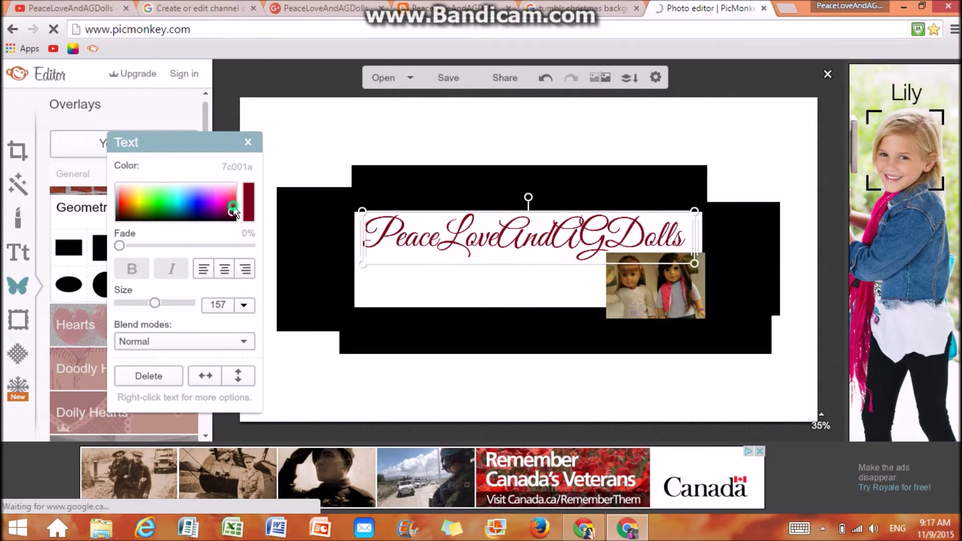
left_click(233, 206)
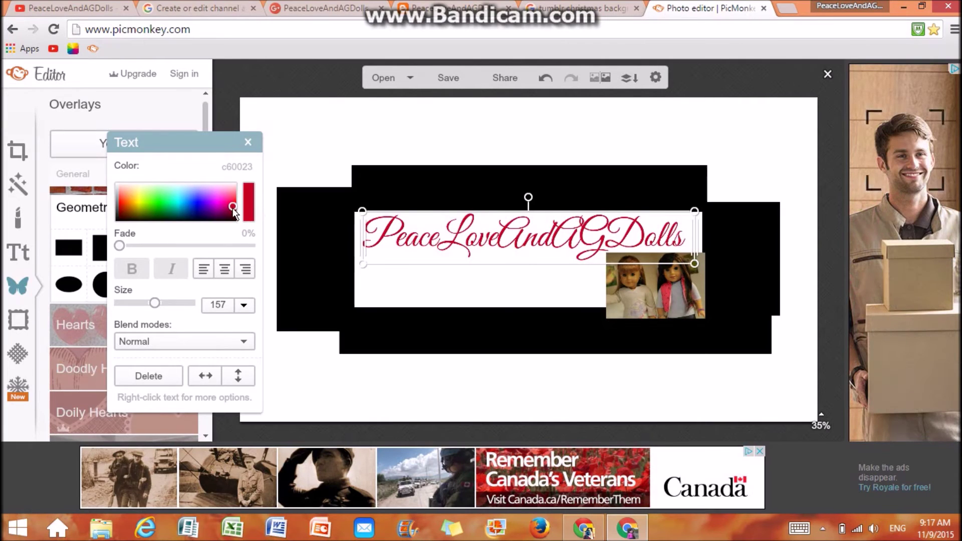
left_click(232, 210)
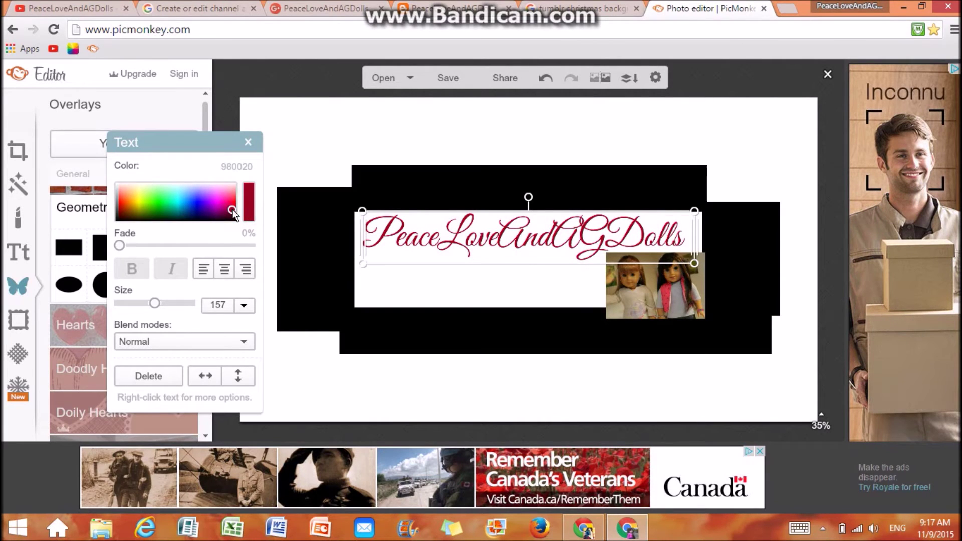
left_click(249, 144)
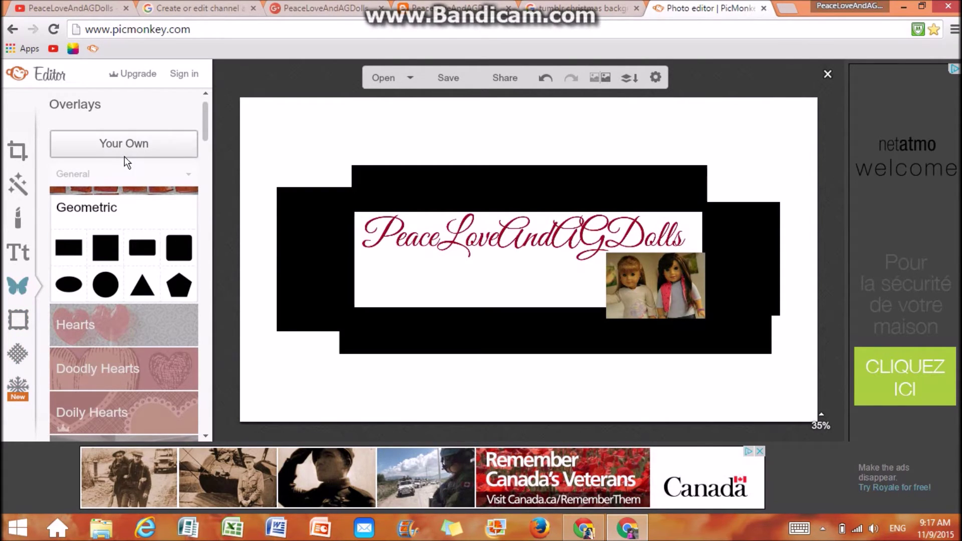
Step: Add a new text box with the '5 Dolls~One Channel' tagline at size 115 beneath the title
left_click(20, 258)
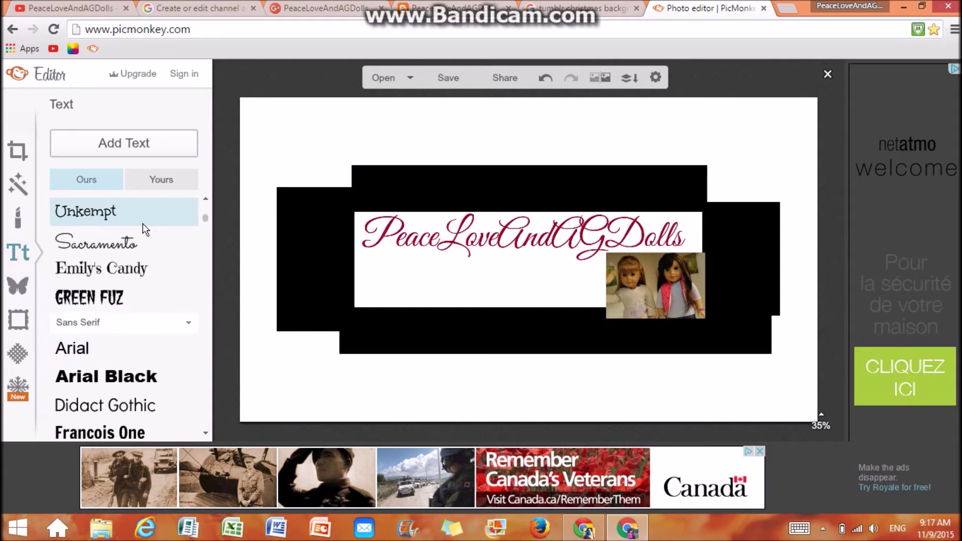
scroll(108, 322, "down", 1)
scroll(107, 322, "up", 1)
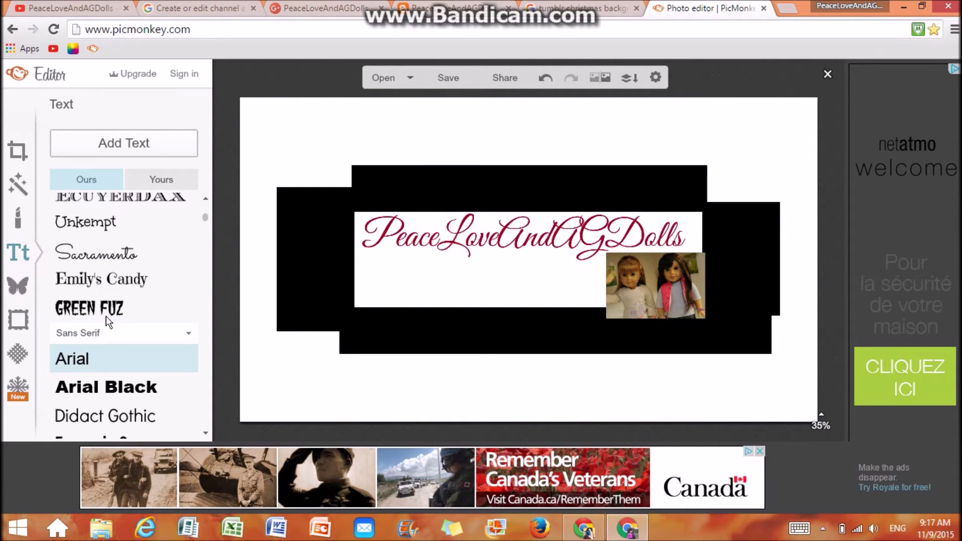
left_click(112, 279)
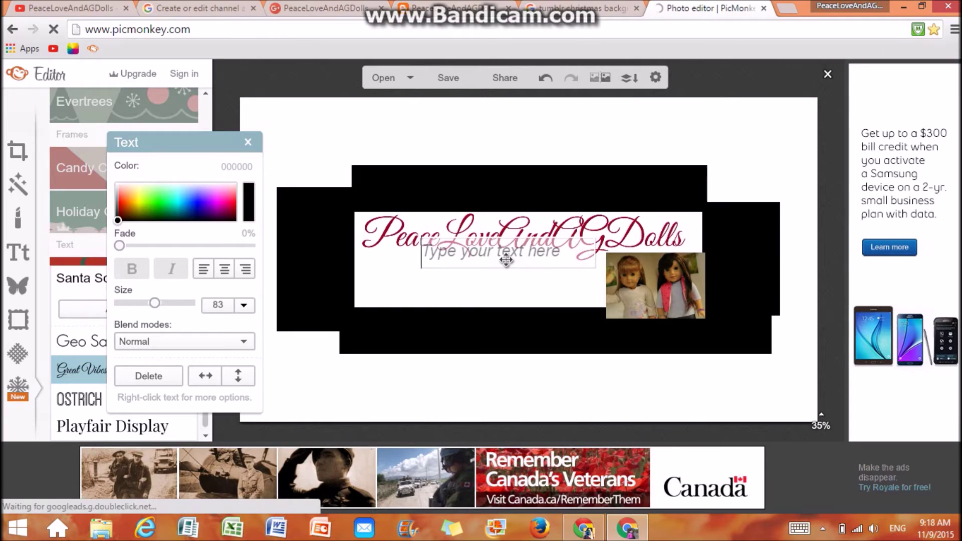
type("5 Dolls~One Channel")
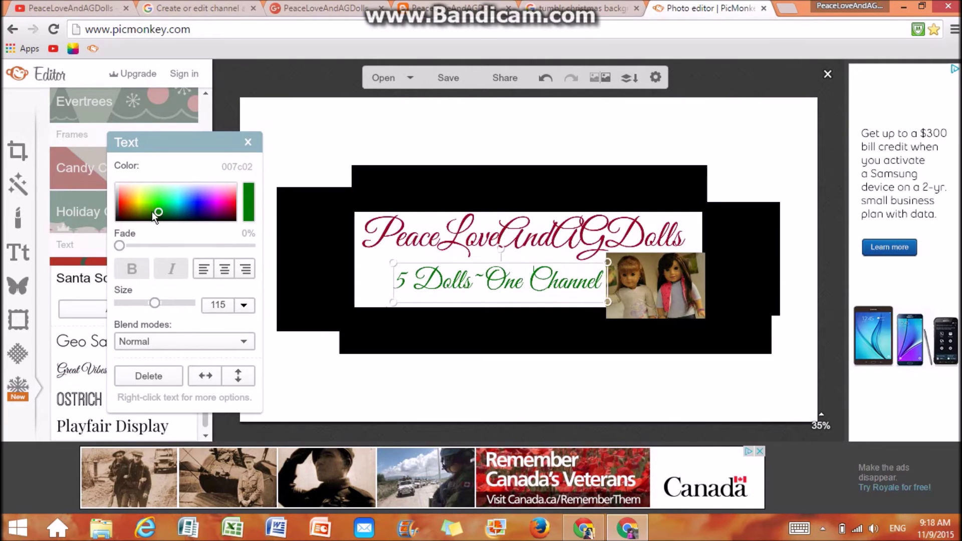
Step: Colour the tagline dark green 007228 and bring up the Evertrees holiday stickers
left_click(166, 212)
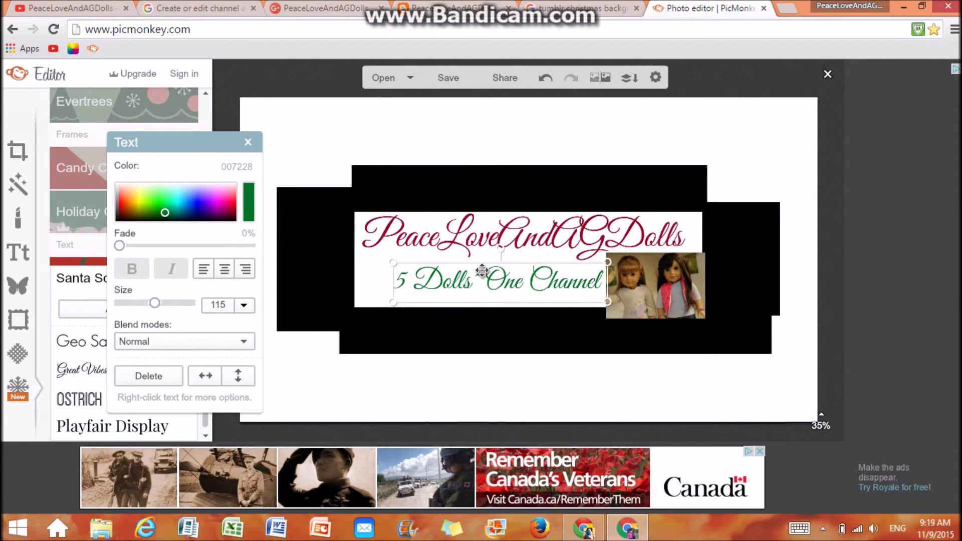
left_click(321, 261)
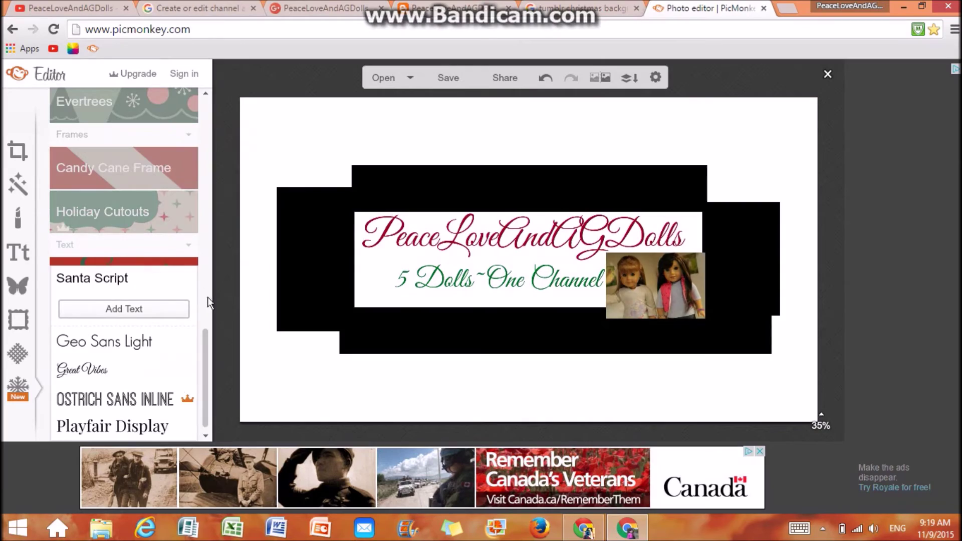
scroll(197, 287, "up", 4)
left_click(99, 306)
Step: Try a Christmas tree sticker on the banner, then remove it
left_click(137, 290)
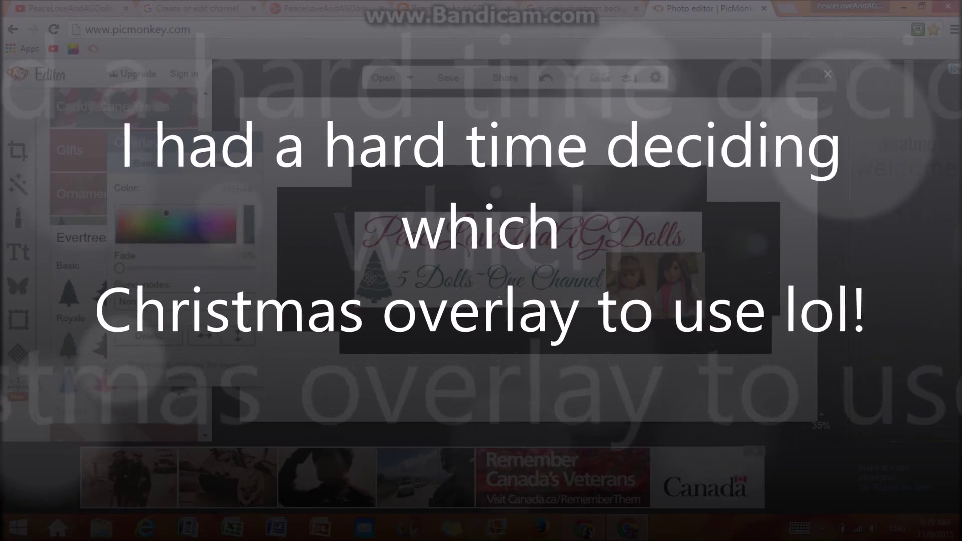
key("Escape")
scroll(205, 294, "down", 10)
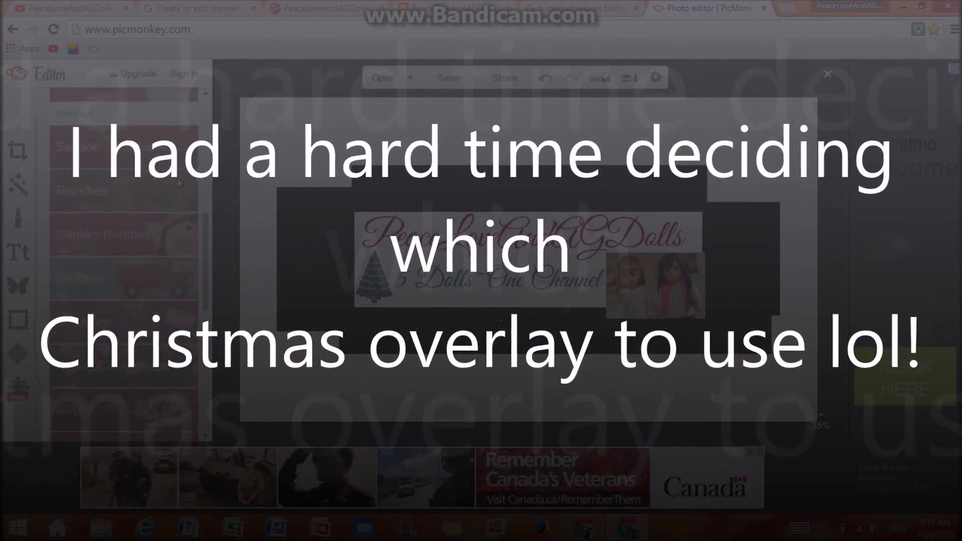
scroll(205, 295, "up", 3)
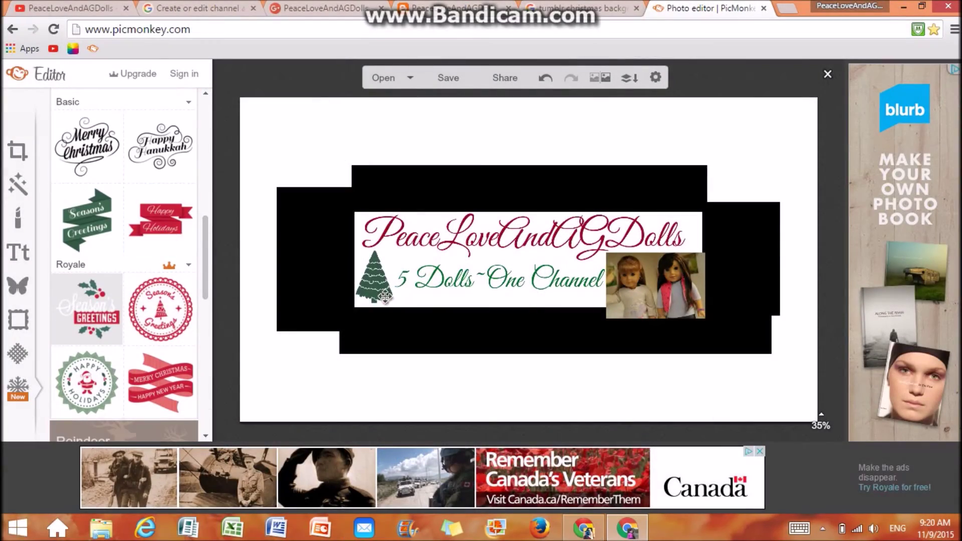
left_click(370, 285)
left_click_drag(370, 286, 354, 312)
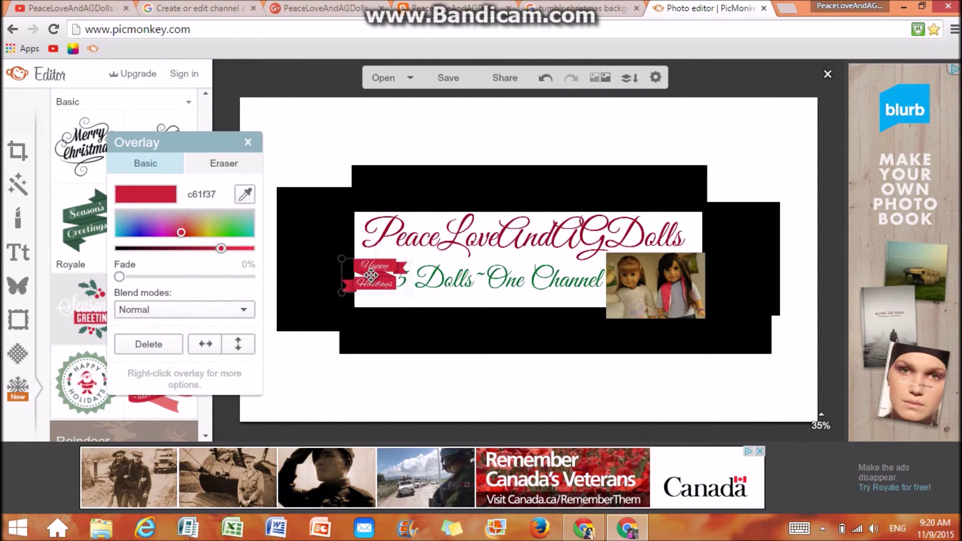
left_click(148, 343)
Step: Shrink a red stocking sticker beside the tagline, then go to the Google Images results
scroll(182, 217, "down", 5)
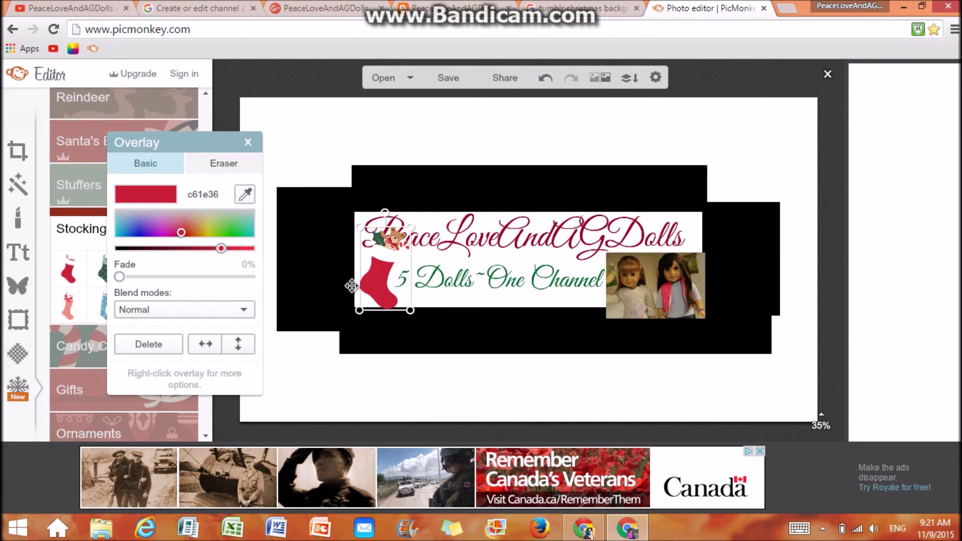
left_click_drag(360, 227, 357, 247)
left_click(423, 185)
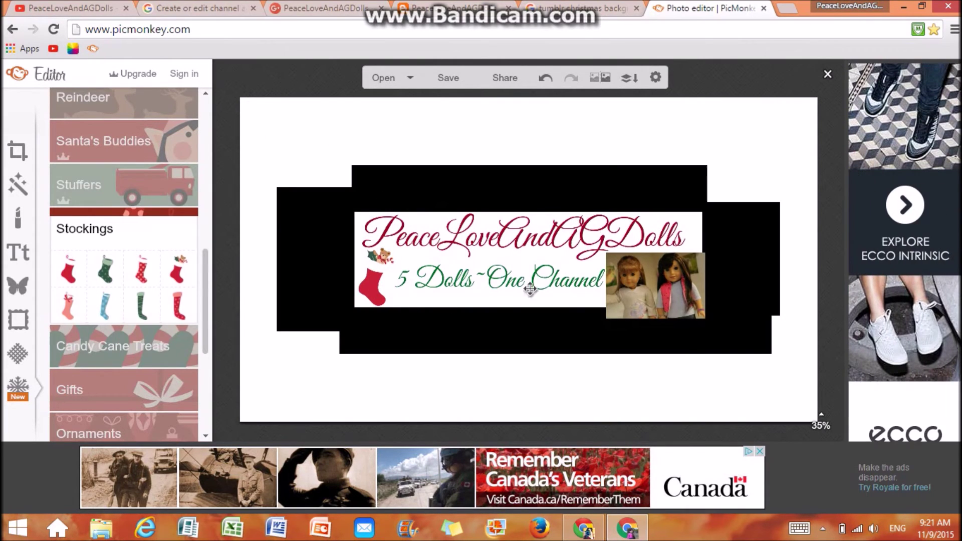
left_click(581, 8)
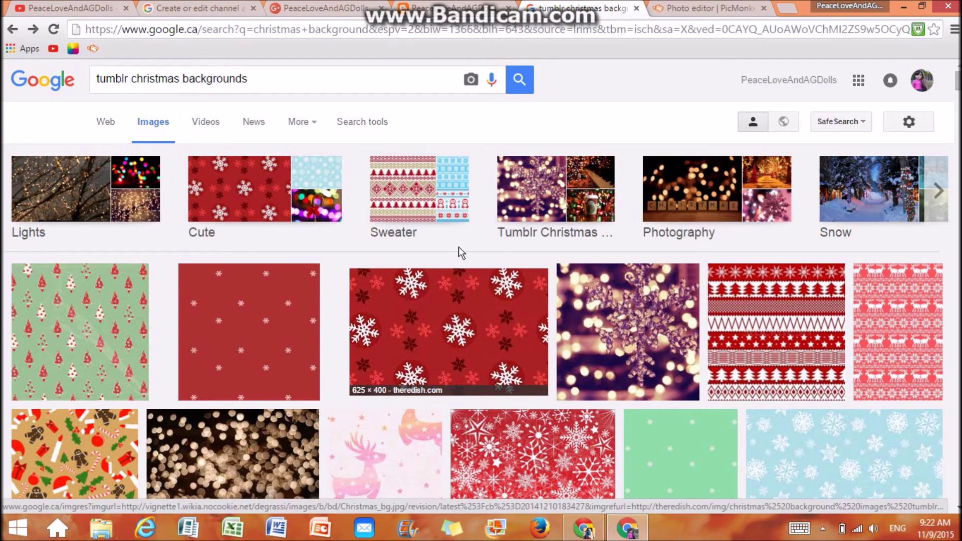
Step: Save the light-blue snowflake background from Google Images as snowflakes.jpg and return to PicMonkey
scroll(458, 246, "down", 5)
left_click(808, 203)
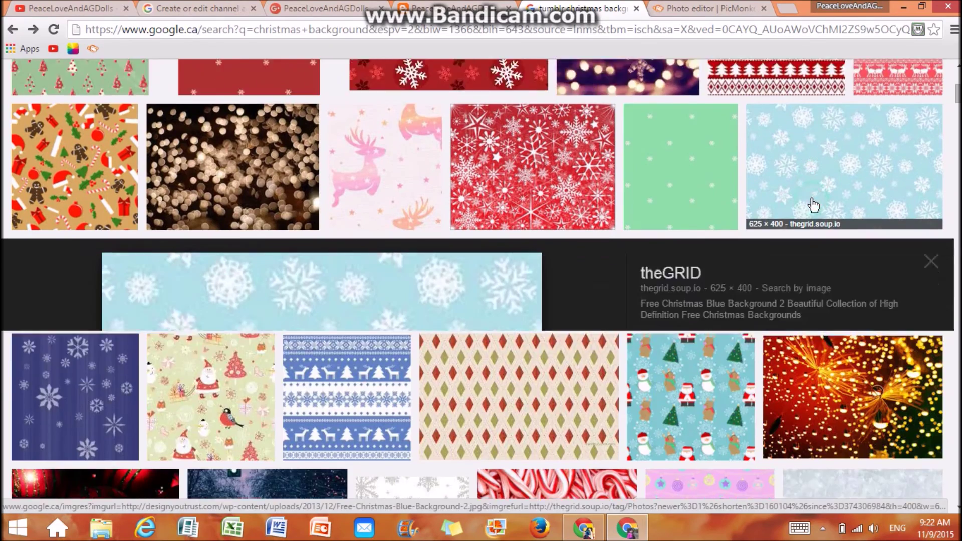
right_click(406, 299)
left_click(479, 176)
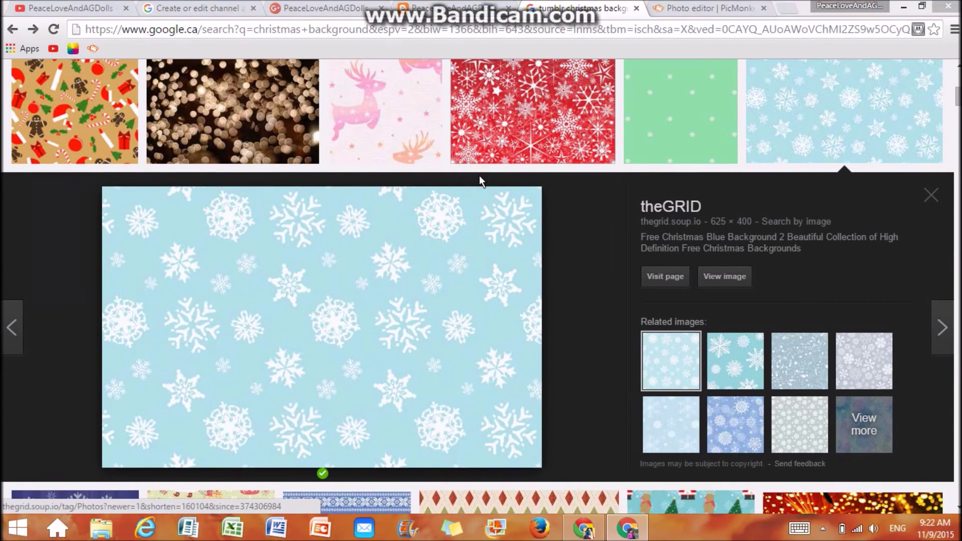
left_click_drag(304, 226, 621, 254)
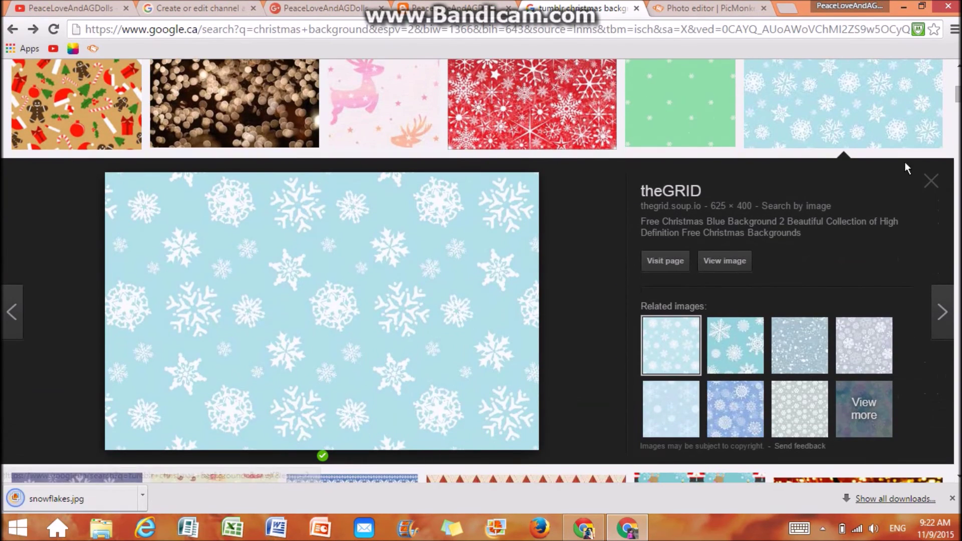
key("ctrl+Tab")
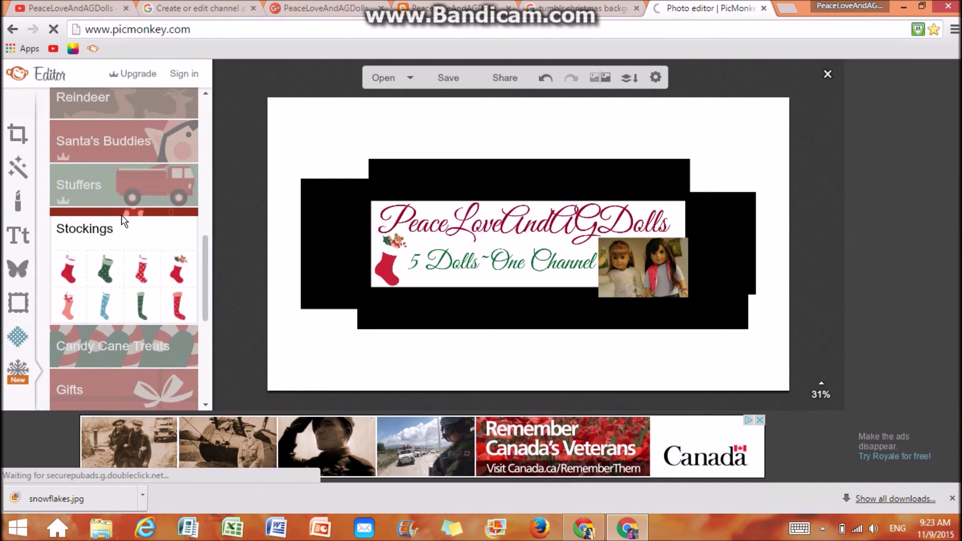
Step: Load snowflake_background from the Desktop as a custom texture under Textures > Your Own
left_click(25, 343)
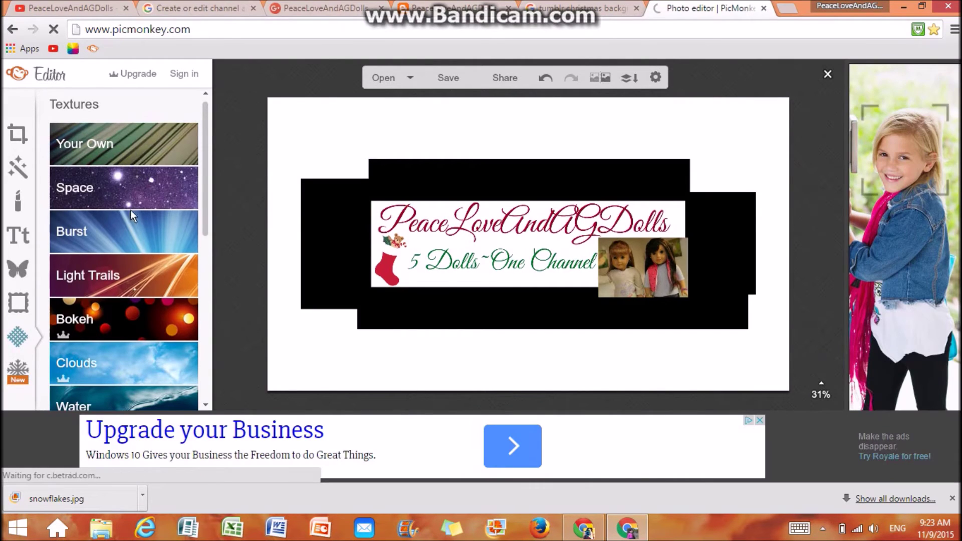
left_click(121, 145)
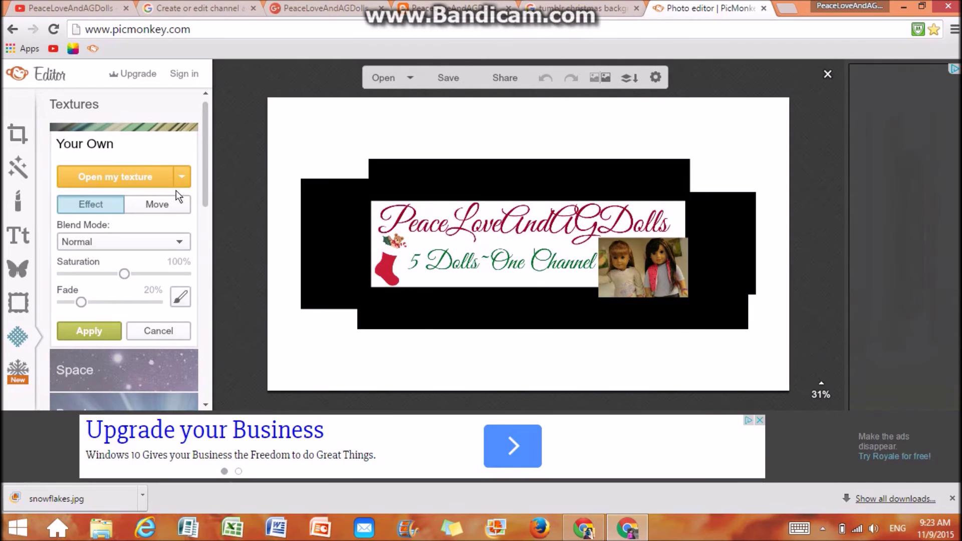
left_click(148, 177)
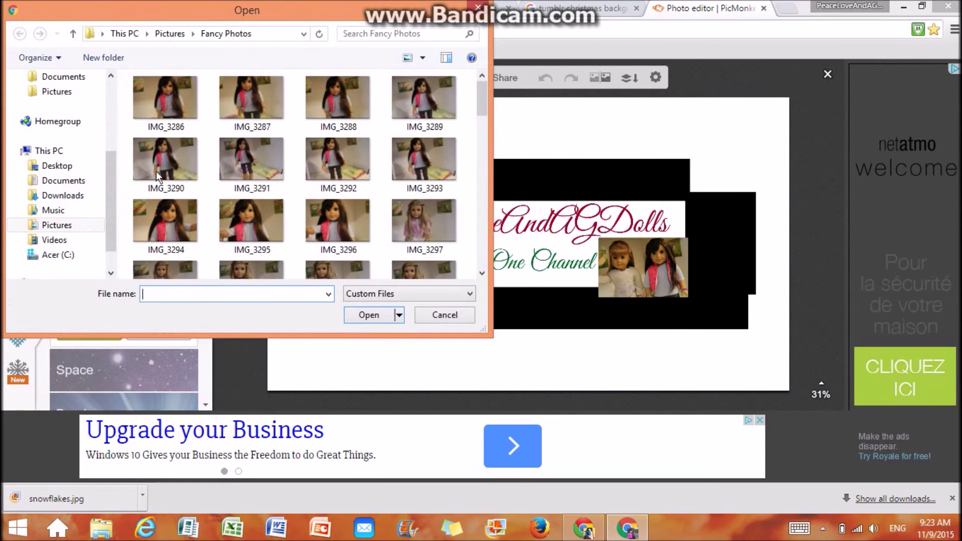
left_click(53, 169)
scroll(300, 176, "down", 5)
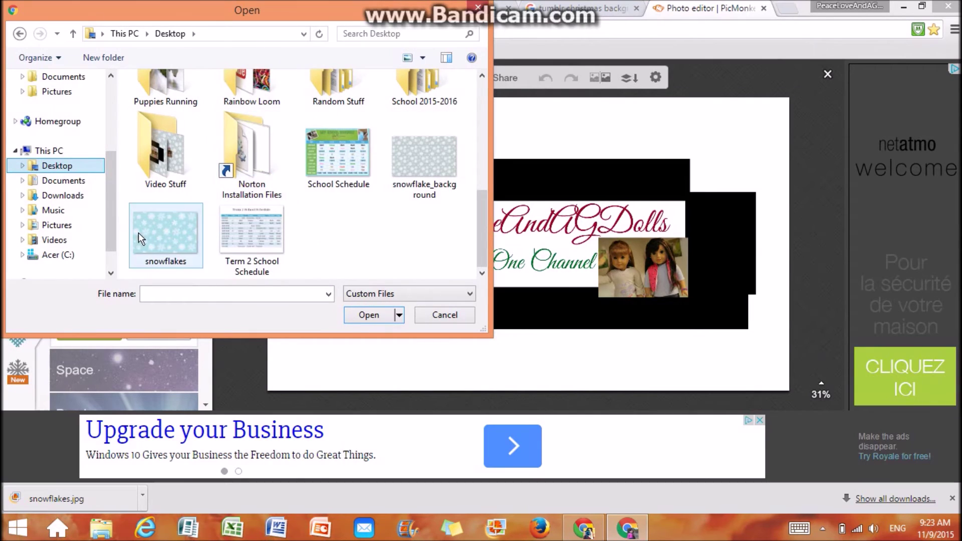
left_click(422, 169)
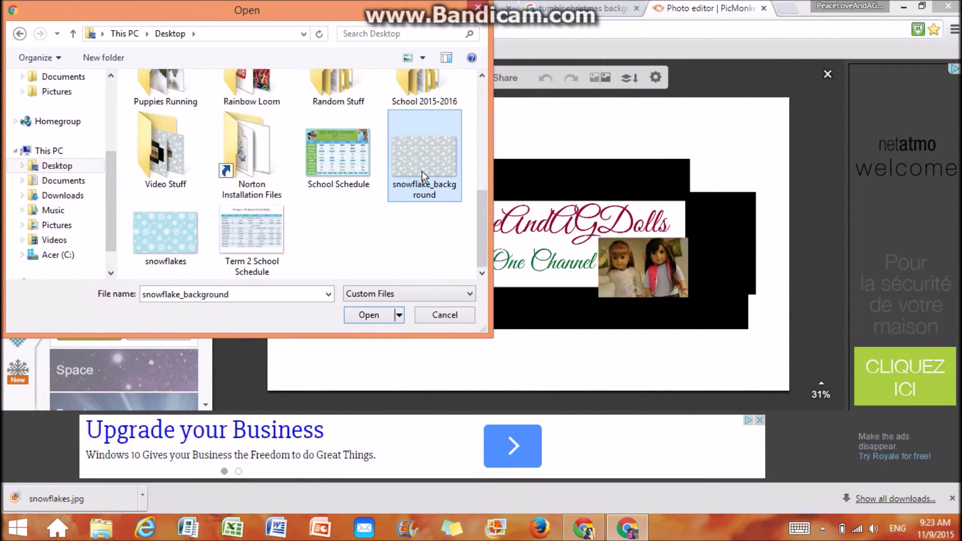
left_click(376, 318)
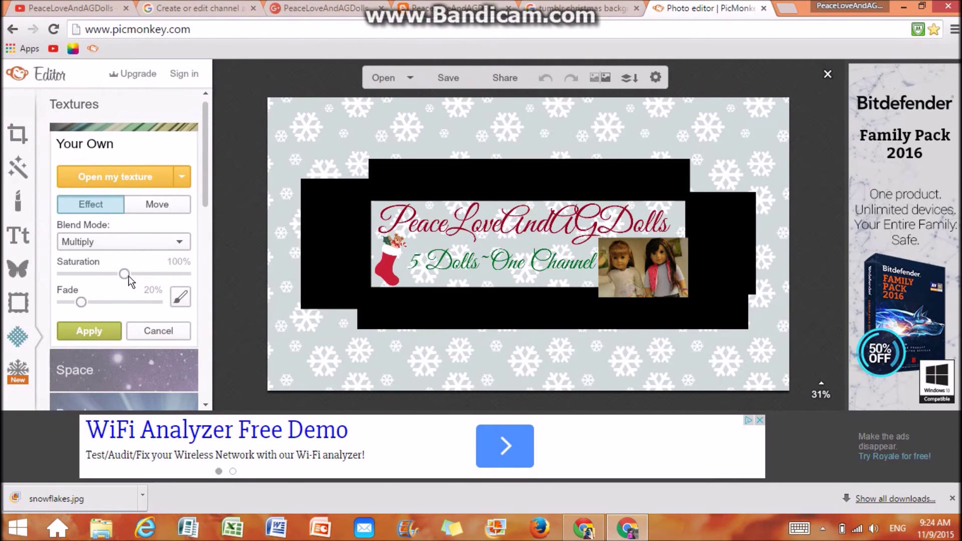
Step: Apply the snowflake texture in Multiply mode with saturation at 200%
left_click_drag(221, 272, 32, 278)
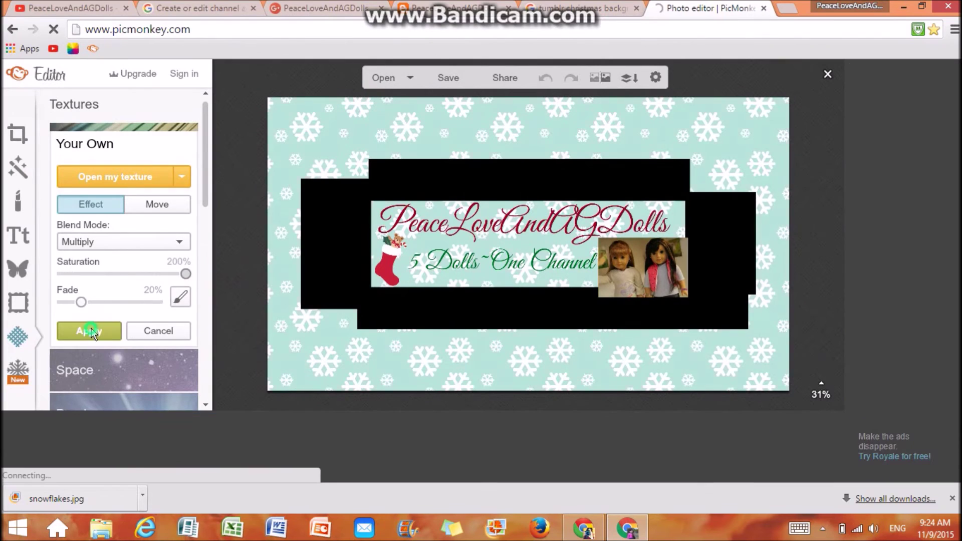
left_click(90, 329)
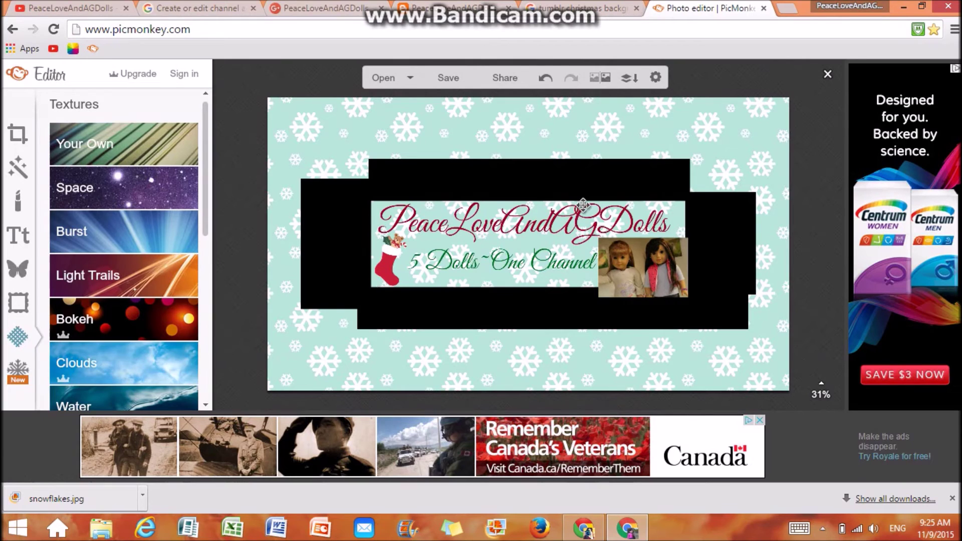
Step: Delete the top and right black rectangles from the banner, then bring up the Save settings
left_click(459, 171)
key("Delete")
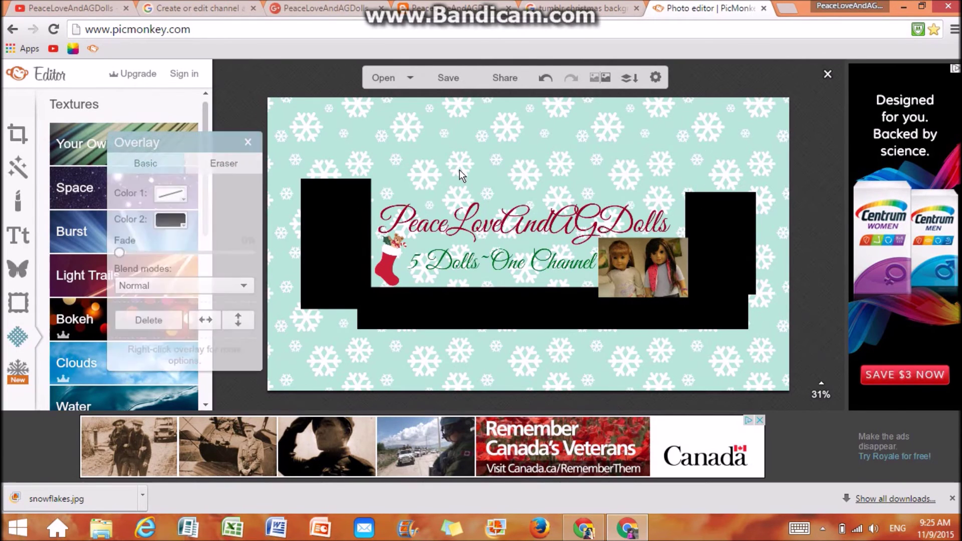
left_click(717, 223)
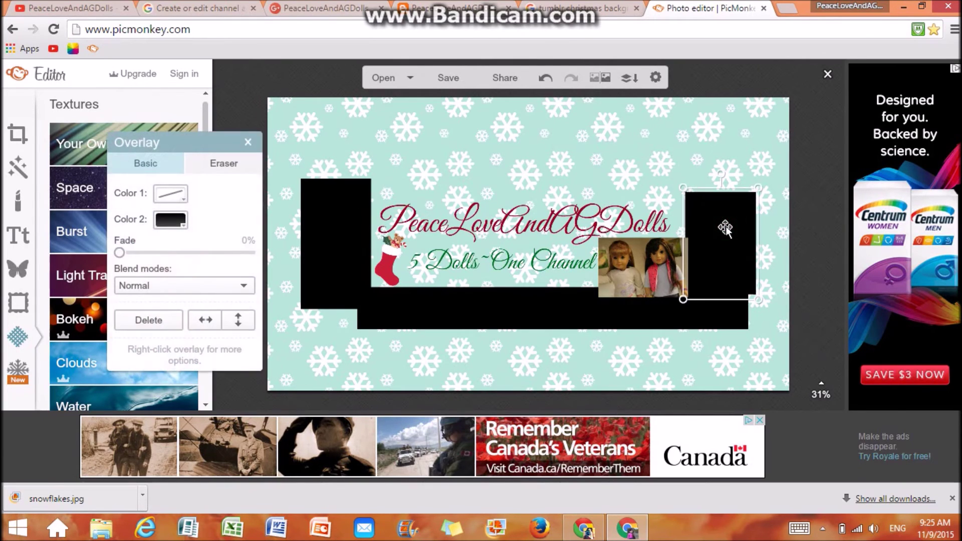
key("Delete")
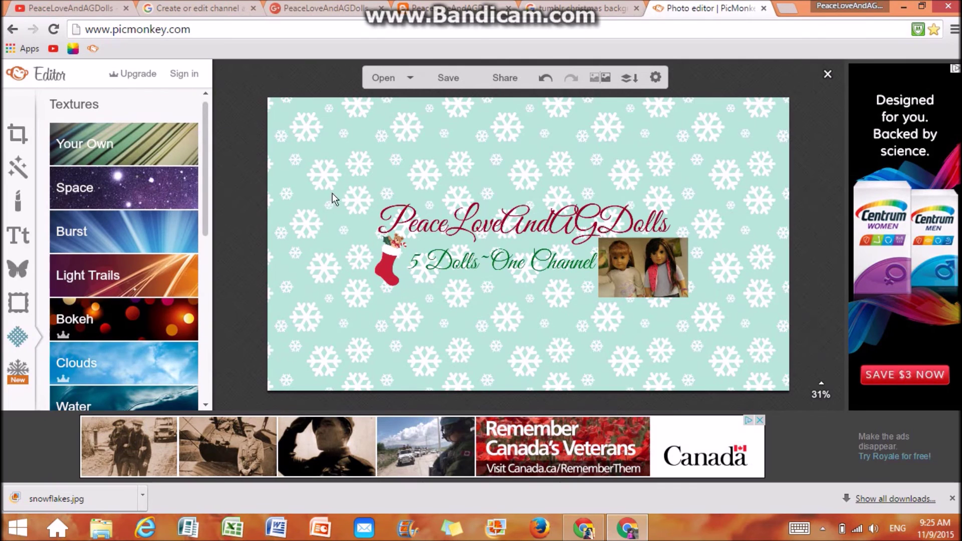
left_click(455, 79)
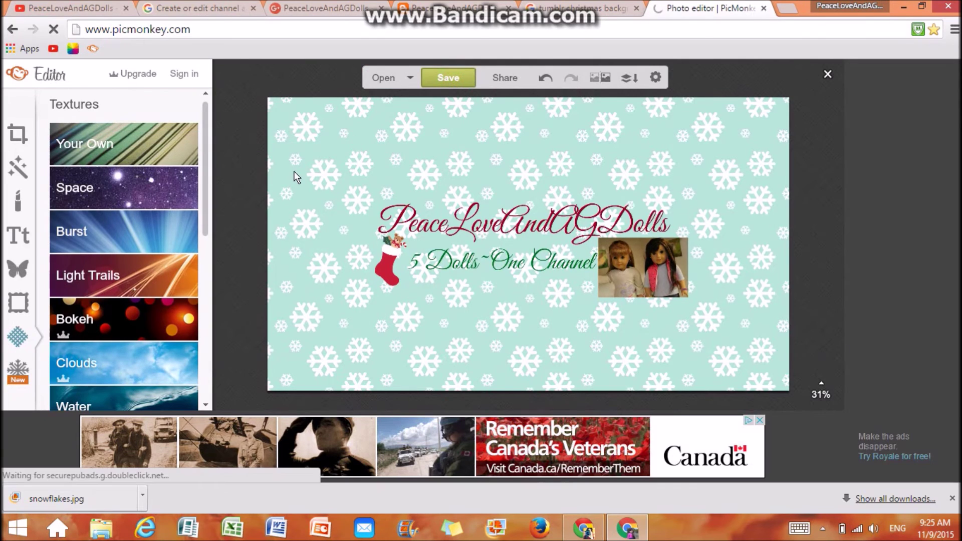